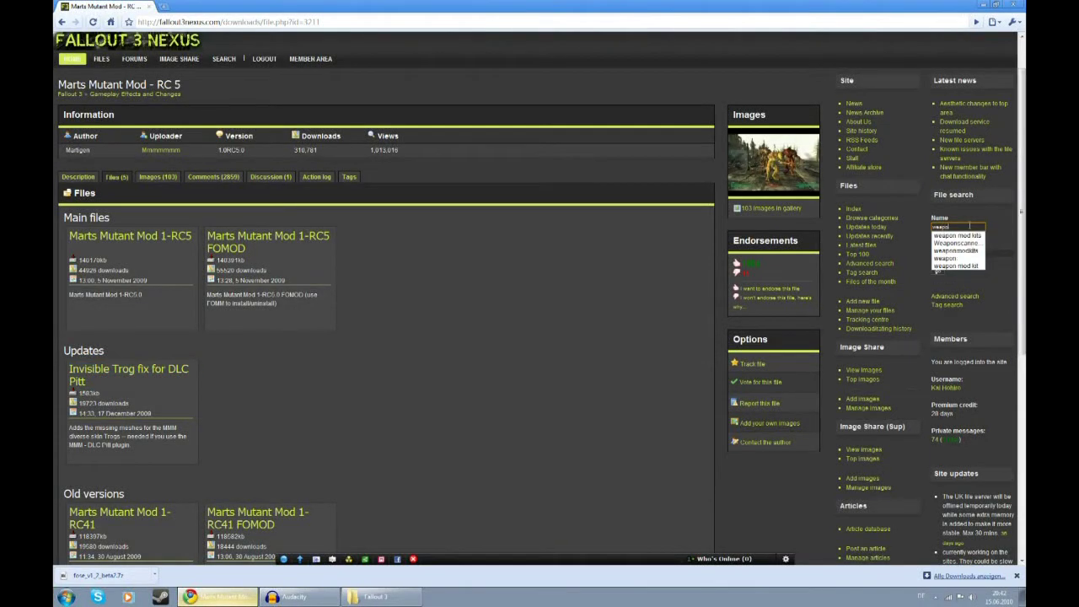
# - Search Nexus files for 'weapon mod k' and open the Weapon Mod Kits Files tab
pyautogui.write('d k')
pyautogui.press('Return')
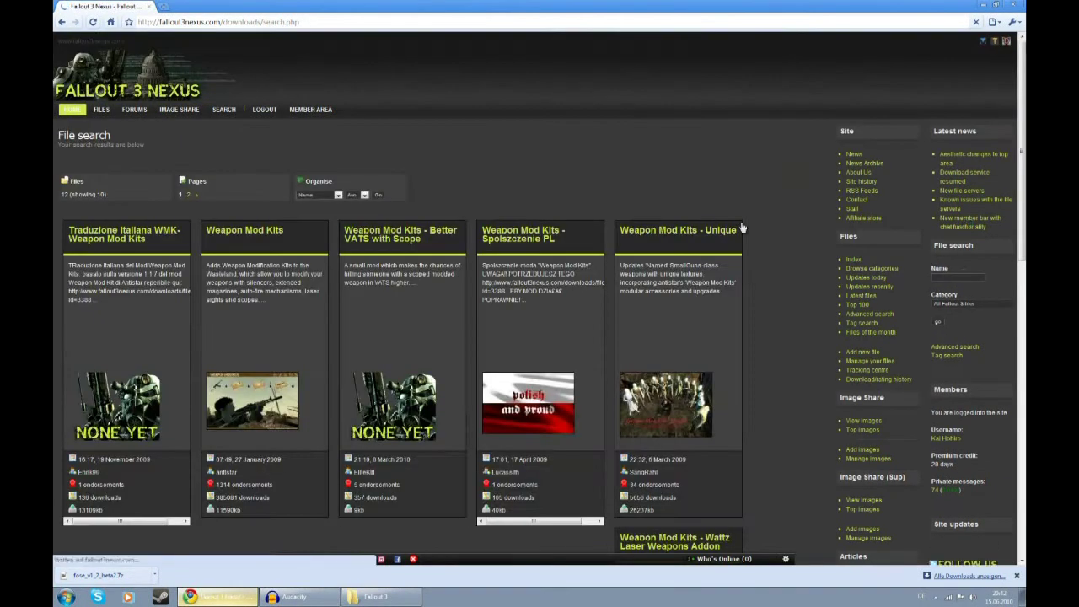
pyautogui.click(249, 239)
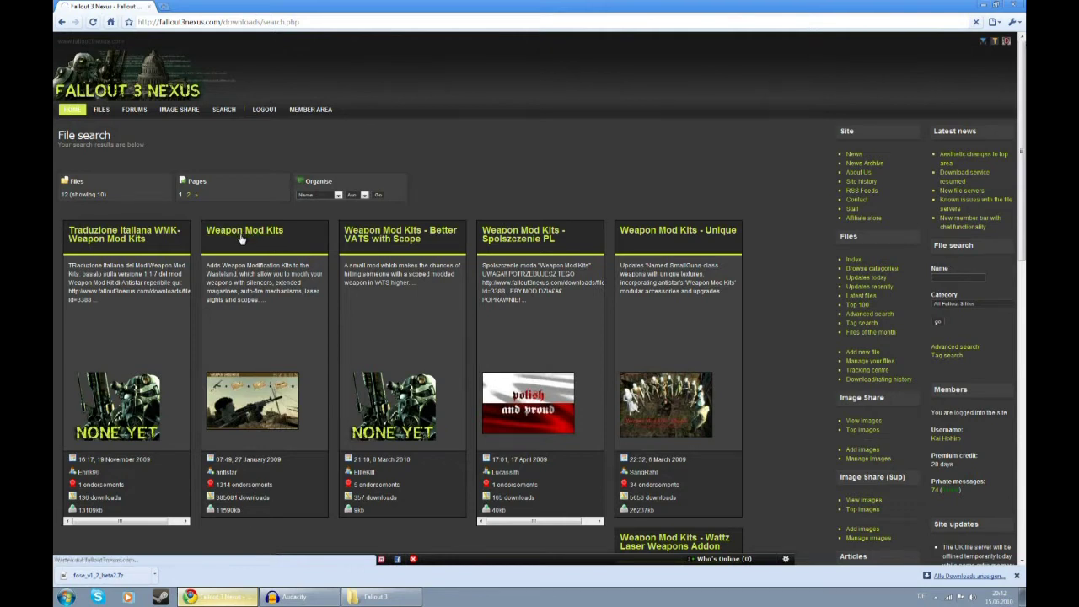
pyautogui.click(120, 227)
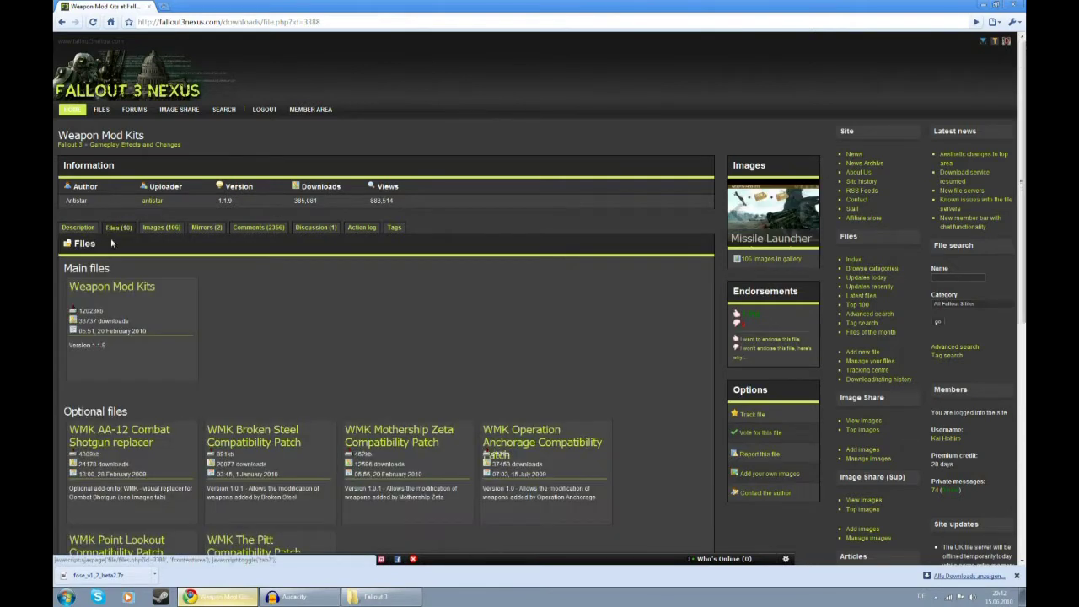
# - Highlight the Weapon Mod Kits 1.1.9 main file in the files list
pyautogui.moveTo(157, 287); pyautogui.dragTo(69, 286)
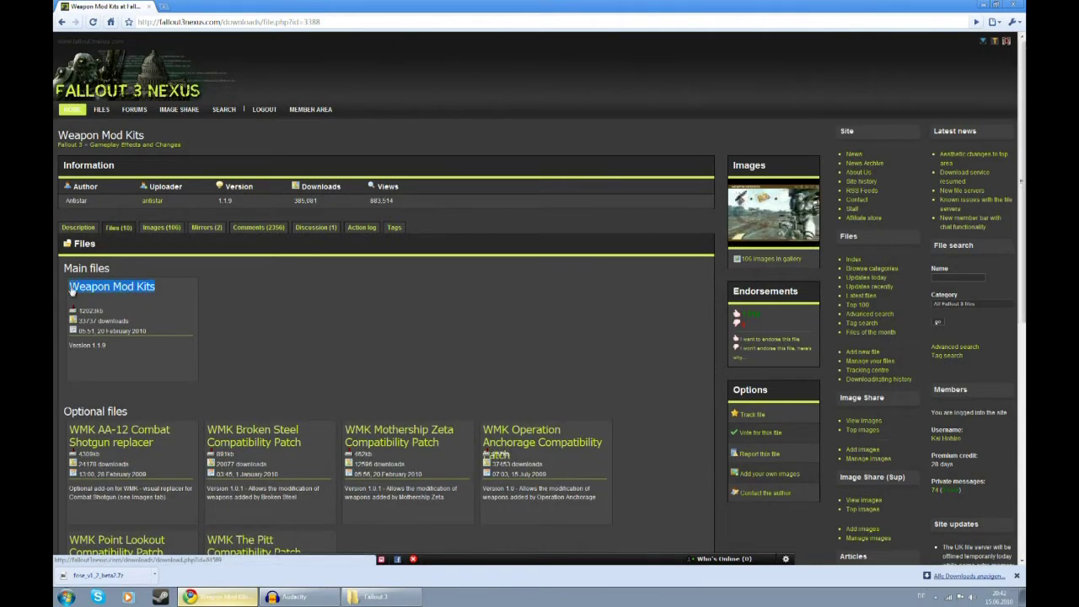
pyautogui.scroll(-1, 411, 373)
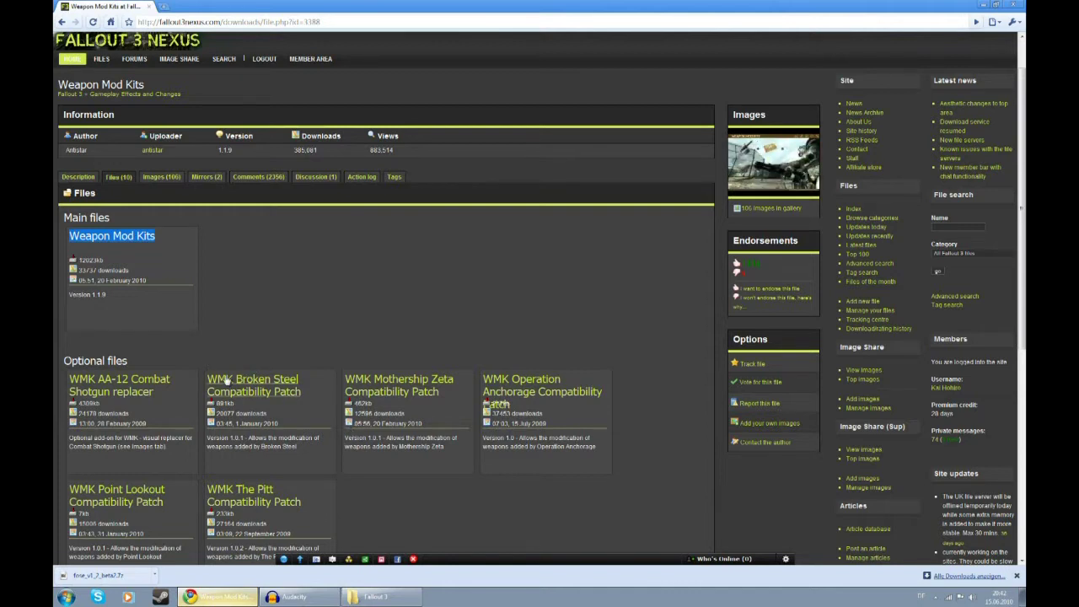
pyautogui.scroll(1, 251, 407)
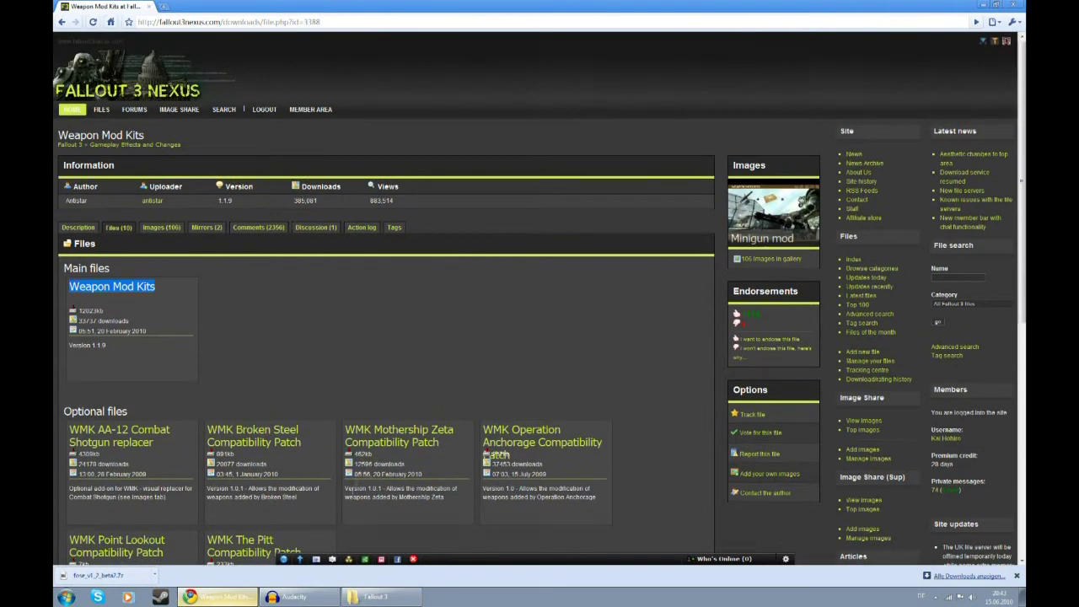
pyautogui.moveTo(155, 287); pyautogui.dragTo(66, 287)
# - Search 'energy visuals enhanced' and open the EVE - Energy Visuals Enhanced Files tab
pyautogui.click(960, 276)
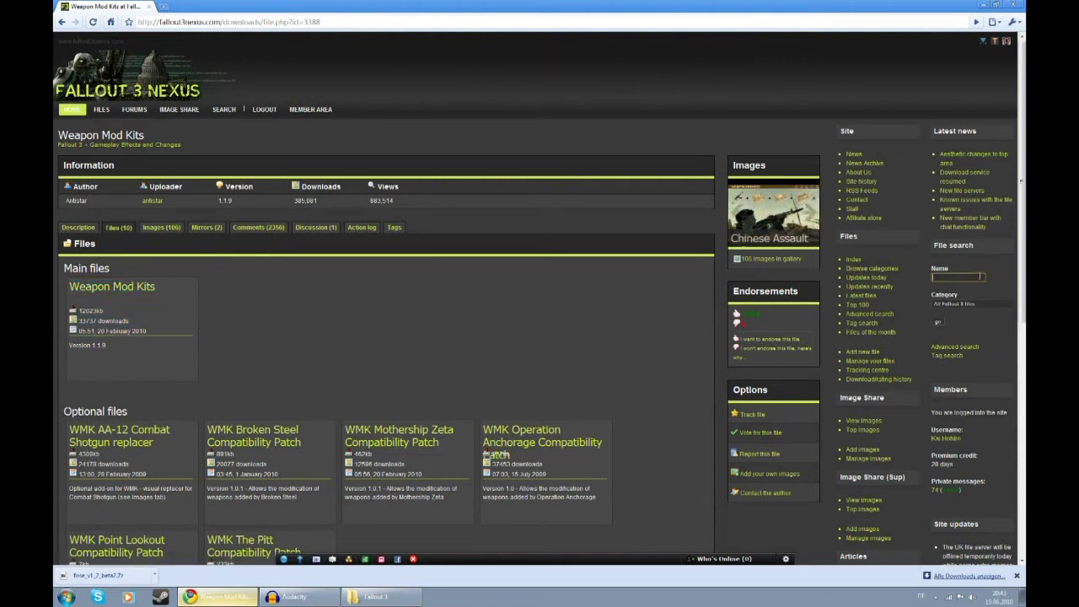
pyautogui.write('energy visu')
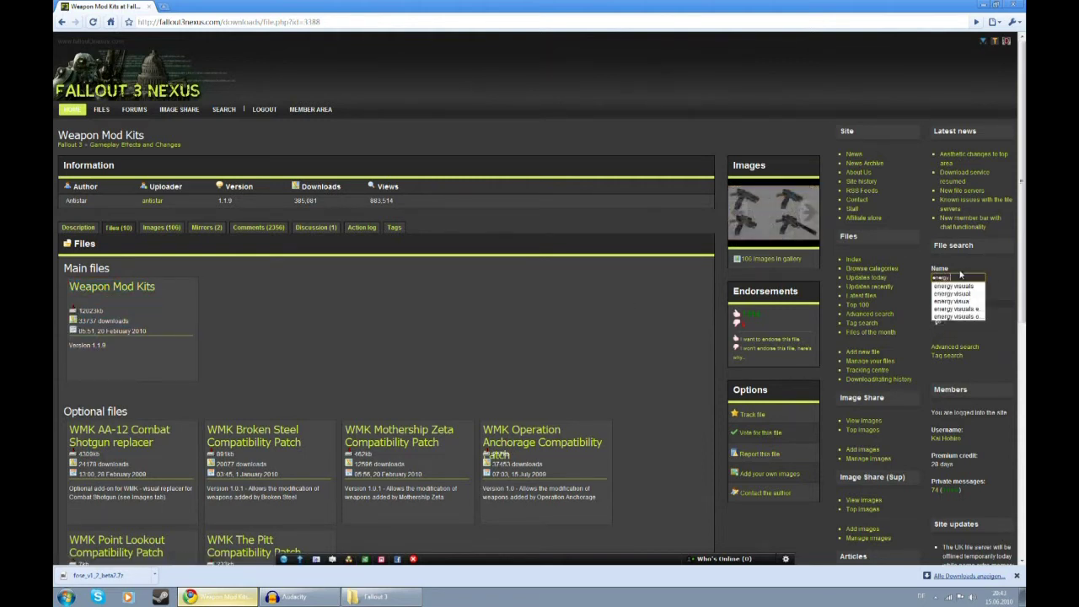
pyautogui.write('als enhanced')
pyautogui.press('Return')
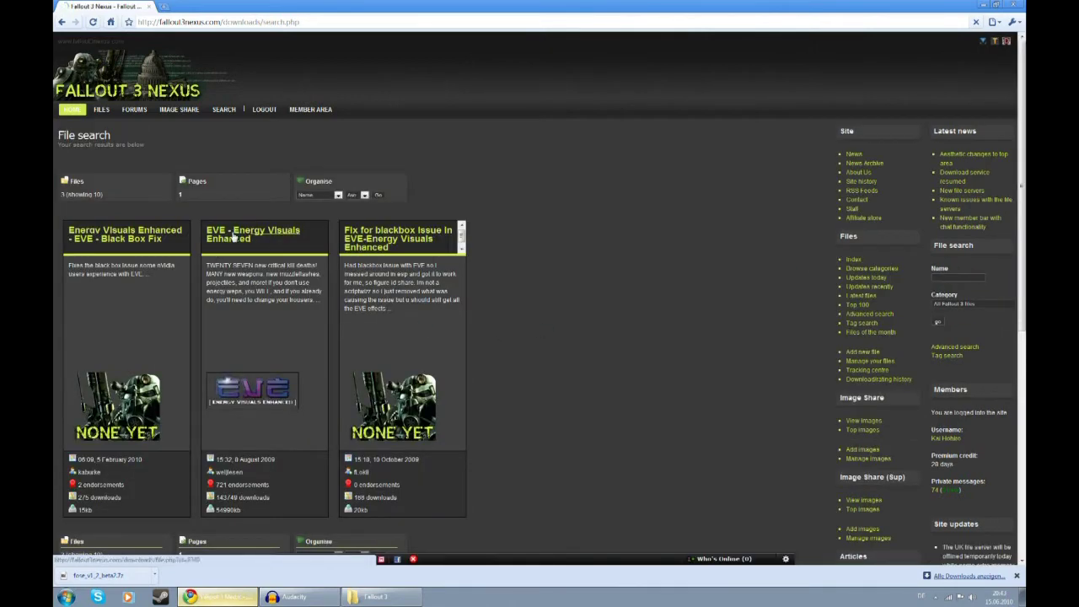
pyautogui.click(233, 239)
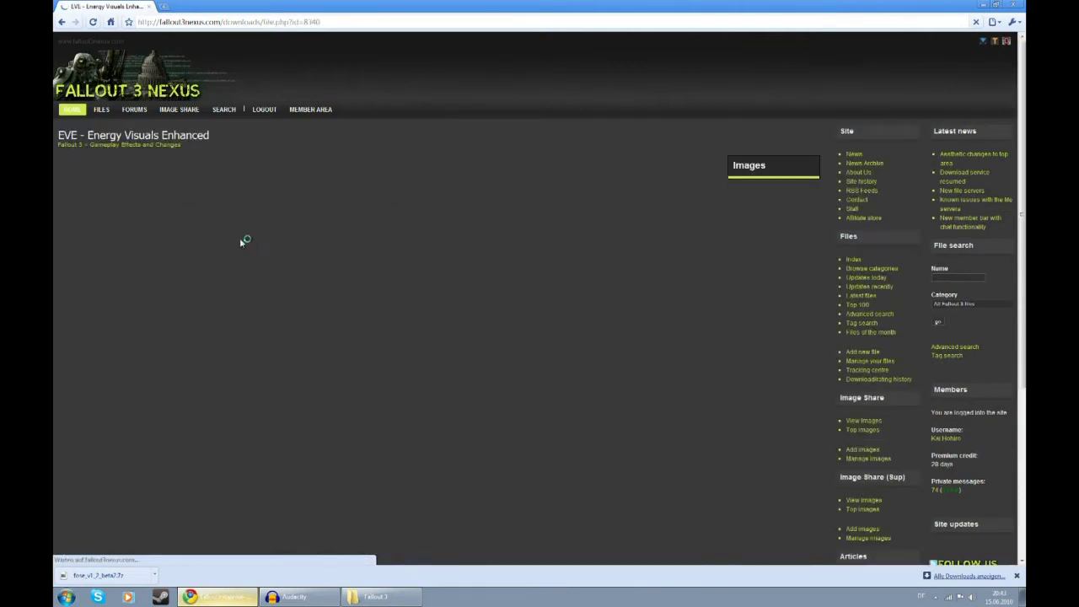
pyautogui.click(117, 228)
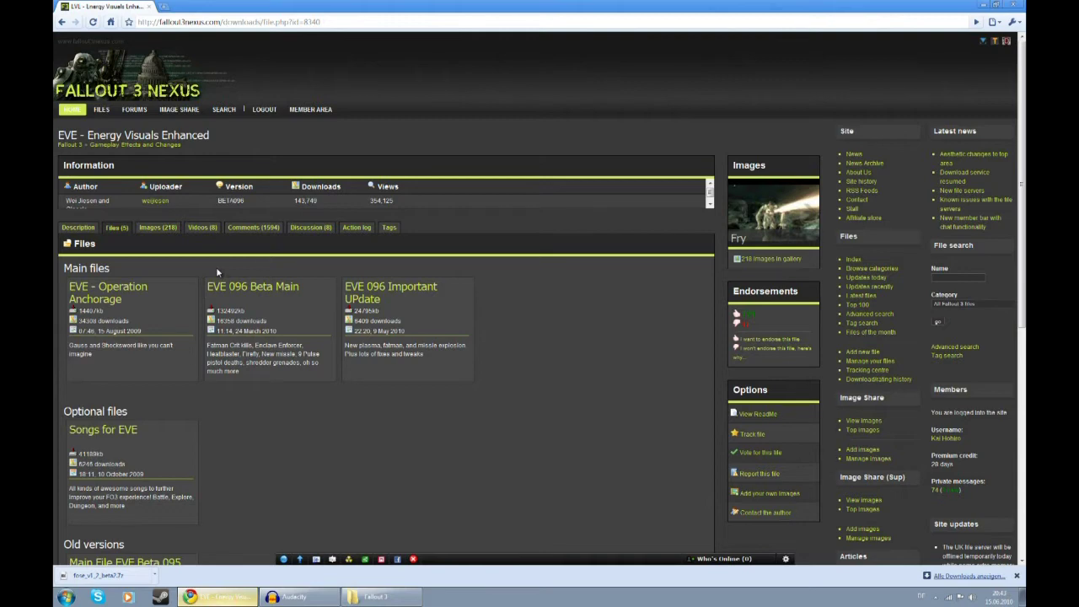
# - Highlight the EVE 096 Beta Main, EVE - Operation Anchorage and EVE 096 Important UPdate files
pyautogui.scroll(-3, 216, 267)
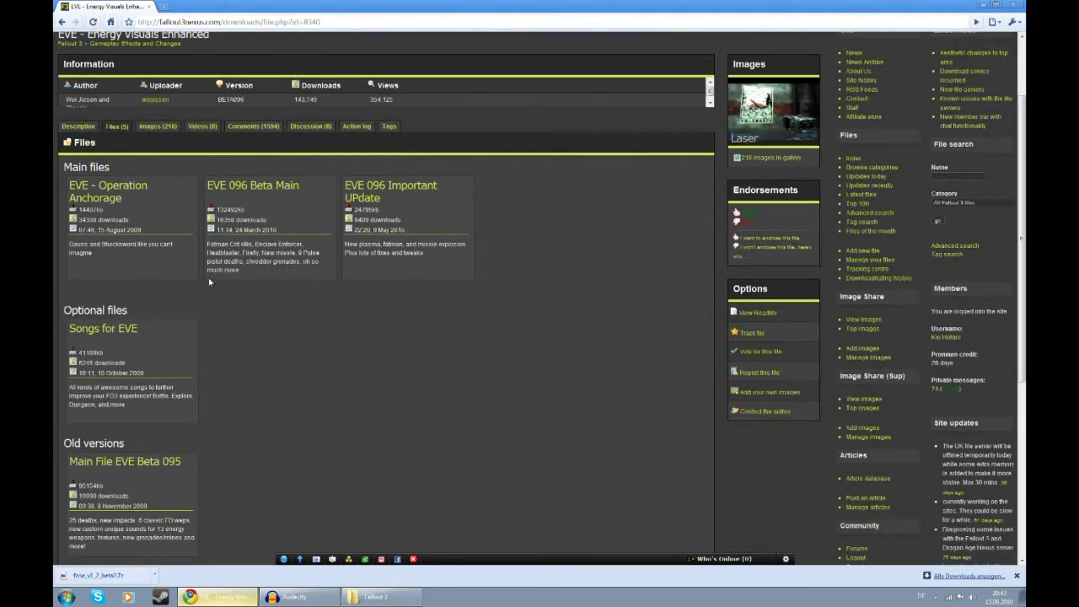
pyautogui.scroll(2, 255, 308)
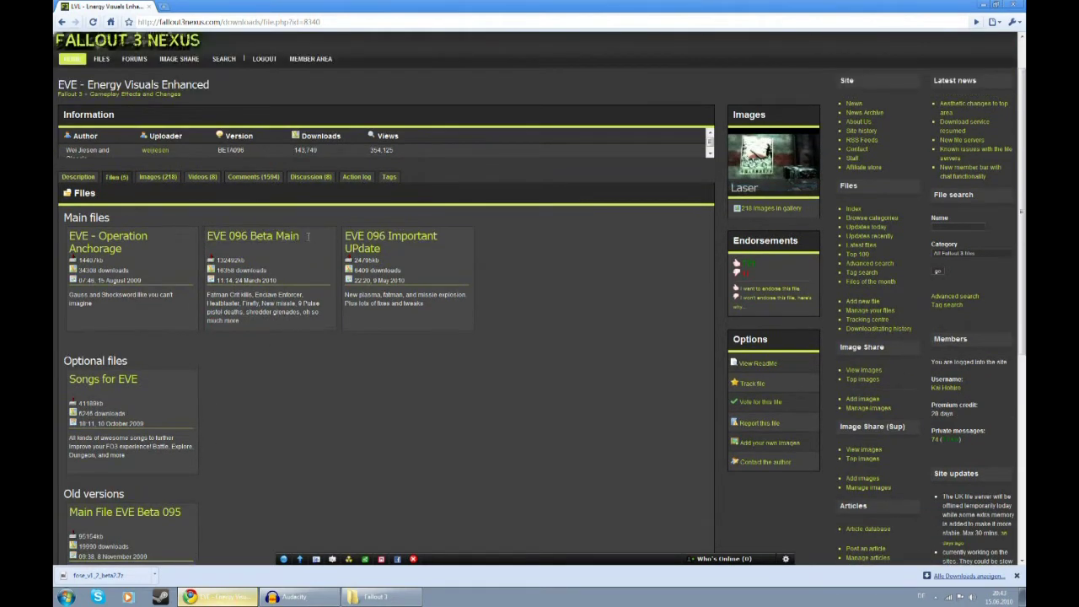
pyautogui.moveTo(301, 237); pyautogui.dragTo(206, 237)
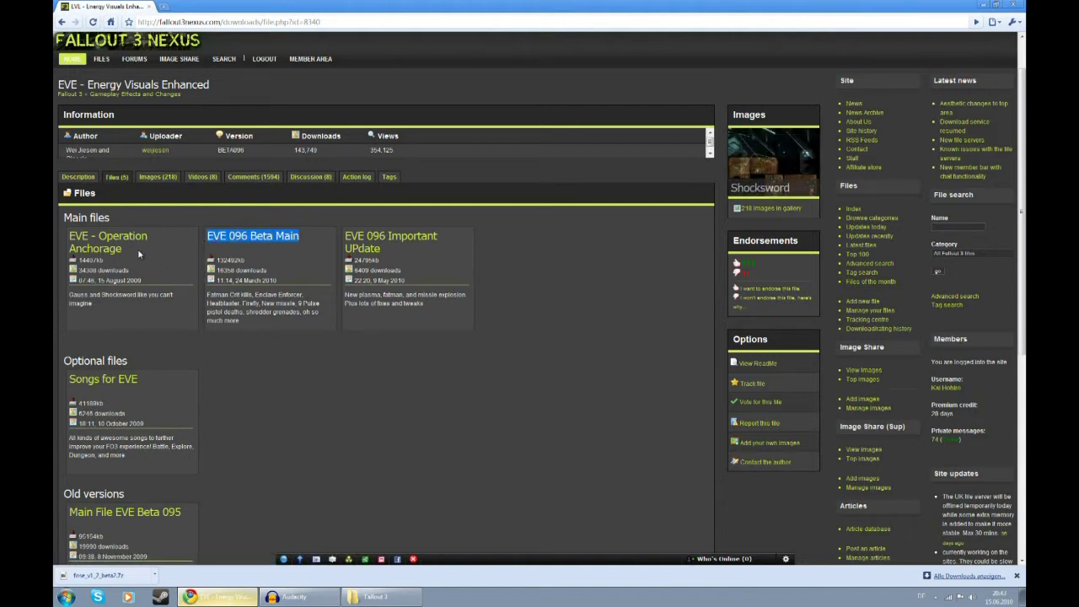
pyautogui.moveTo(139, 255); pyautogui.dragTo(68, 235)
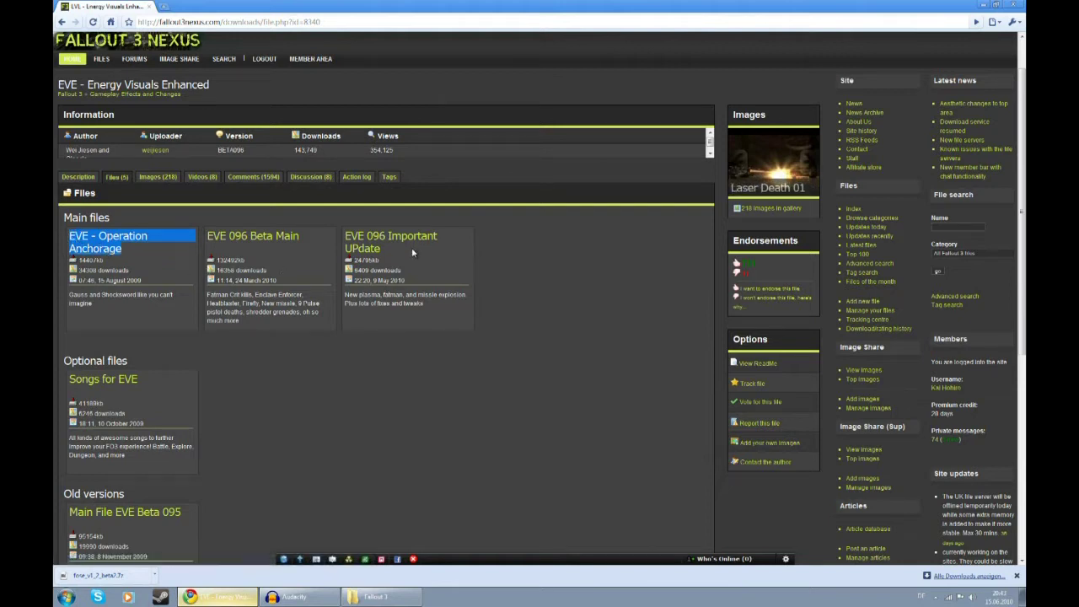
pyautogui.moveTo(411, 247); pyautogui.dragTo(345, 236)
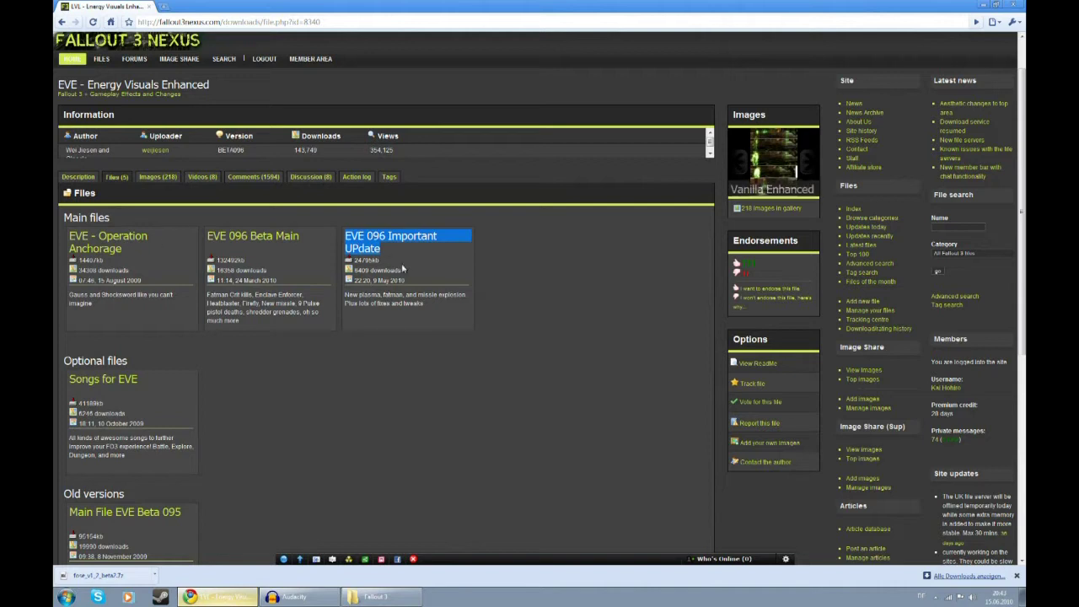
pyautogui.moveTo(403, 268); pyautogui.dragTo(84, 237)
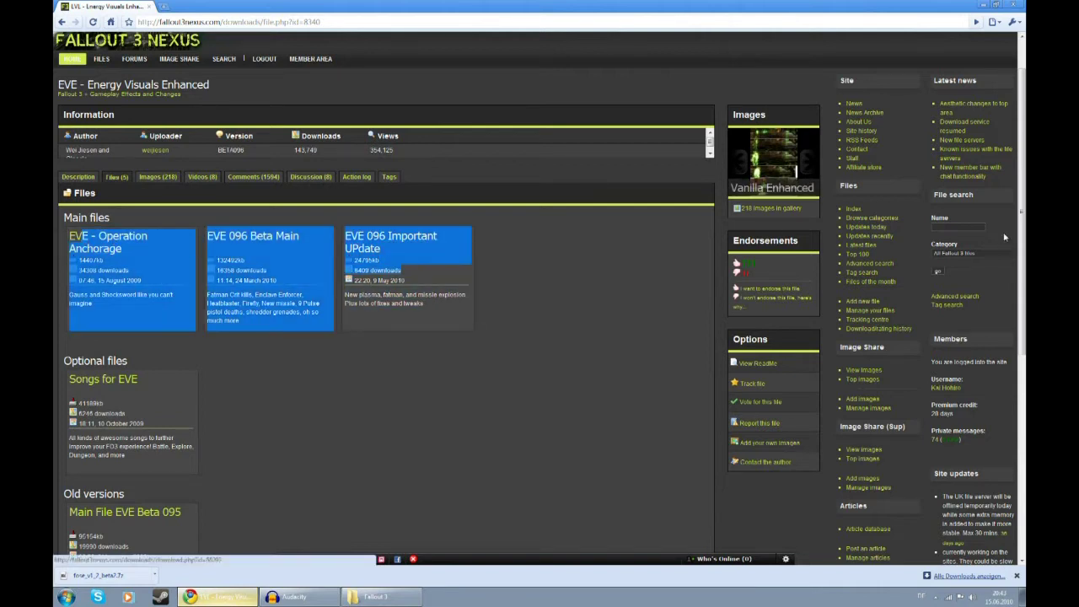
# - Search 'project beauty' and open the Fallout 3 Project Beauty HD Files tab
pyautogui.click(973, 227)
pyautogui.write('project')
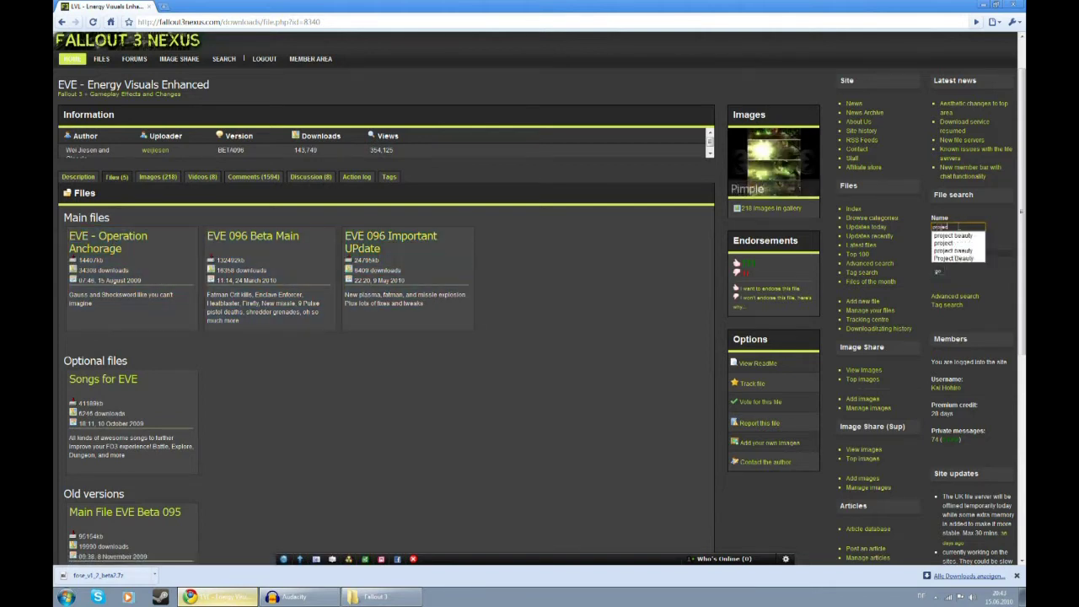
pyautogui.write(' beauty')
pyautogui.press('Return')
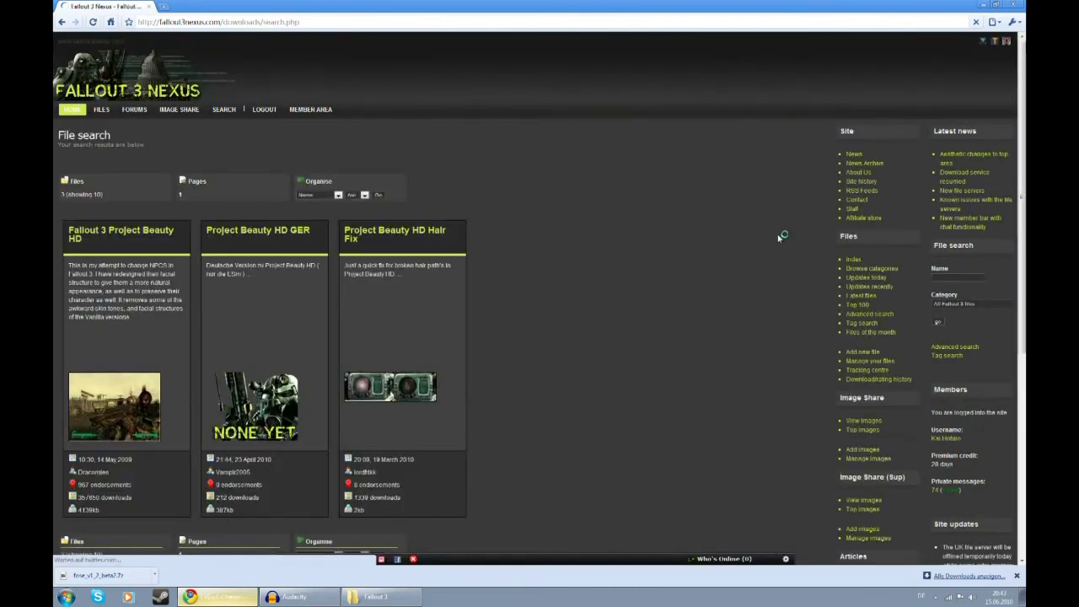
pyautogui.click(143, 240)
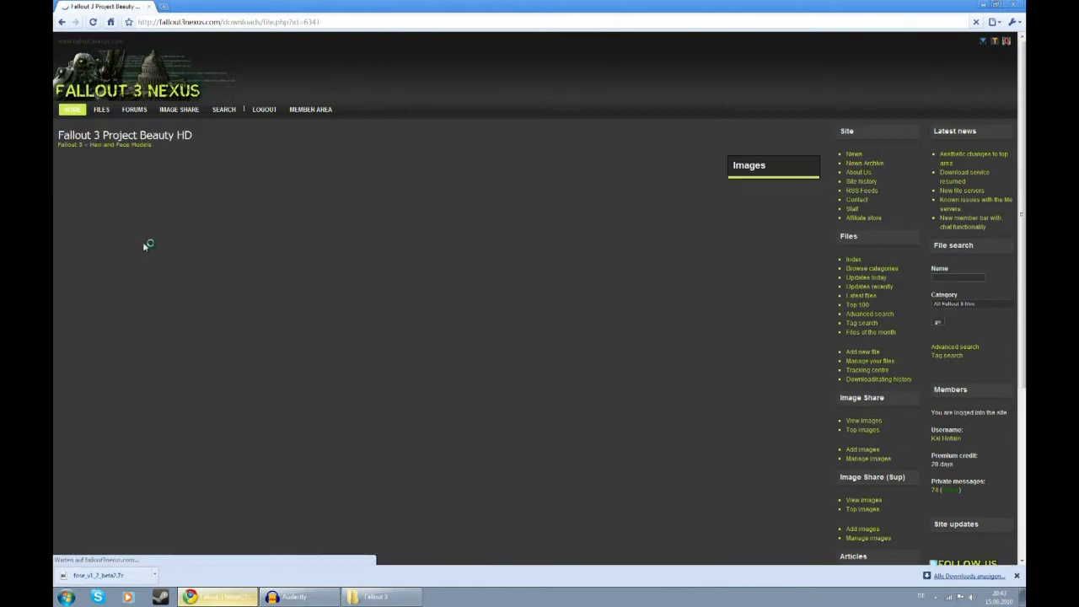
pyautogui.click(115, 228)
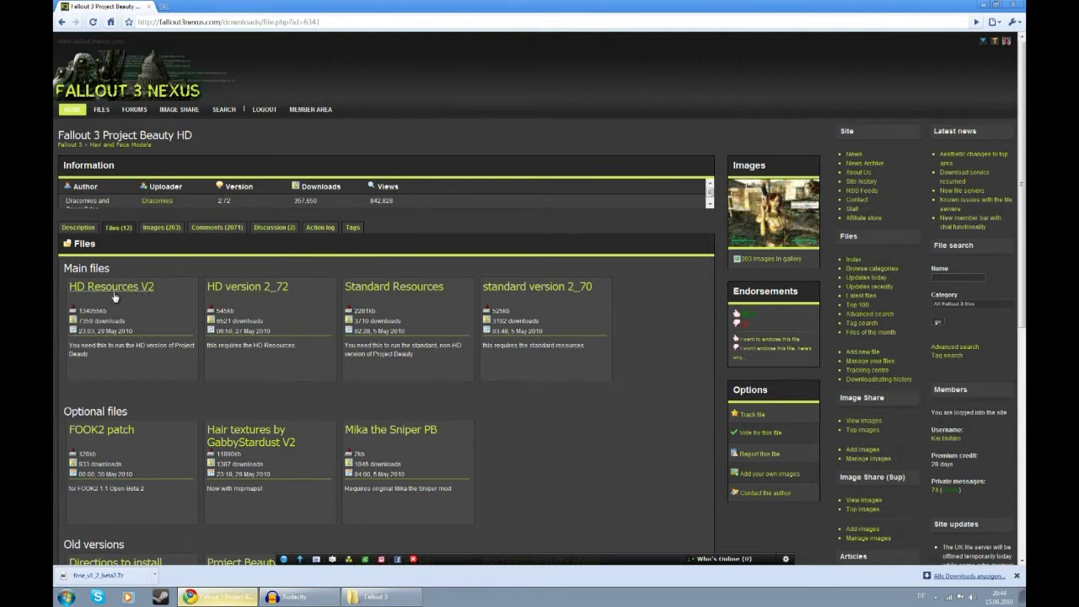
# - Highlight the HD Resources V2, HD 2_72, Standard Resources and standard 2_70 files
pyautogui.moveTo(157, 288); pyautogui.dragTo(69, 287)
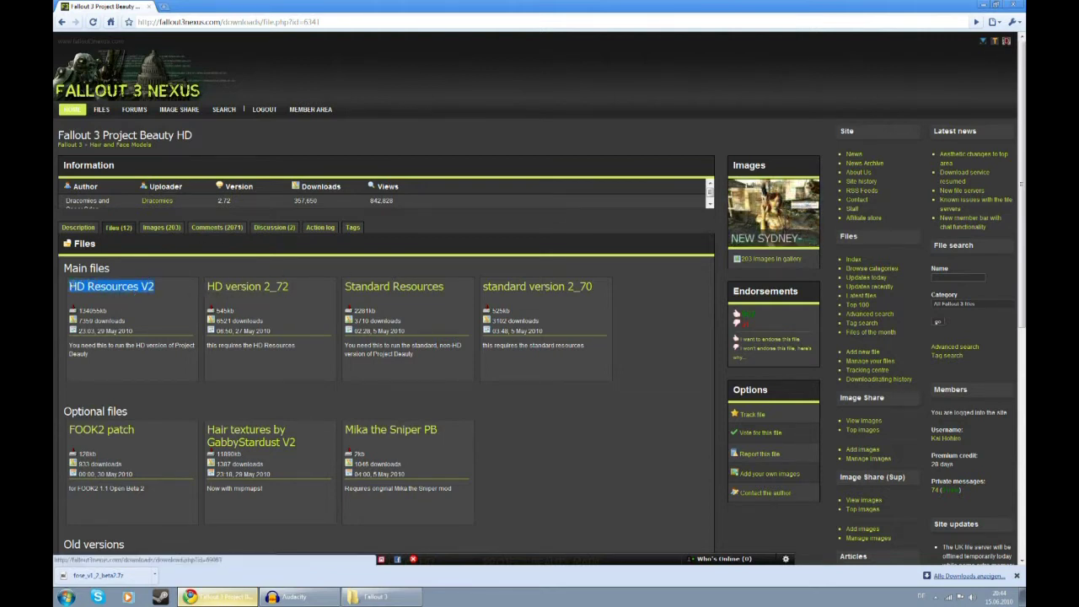
pyautogui.moveTo(289, 287); pyautogui.dragTo(207, 288)
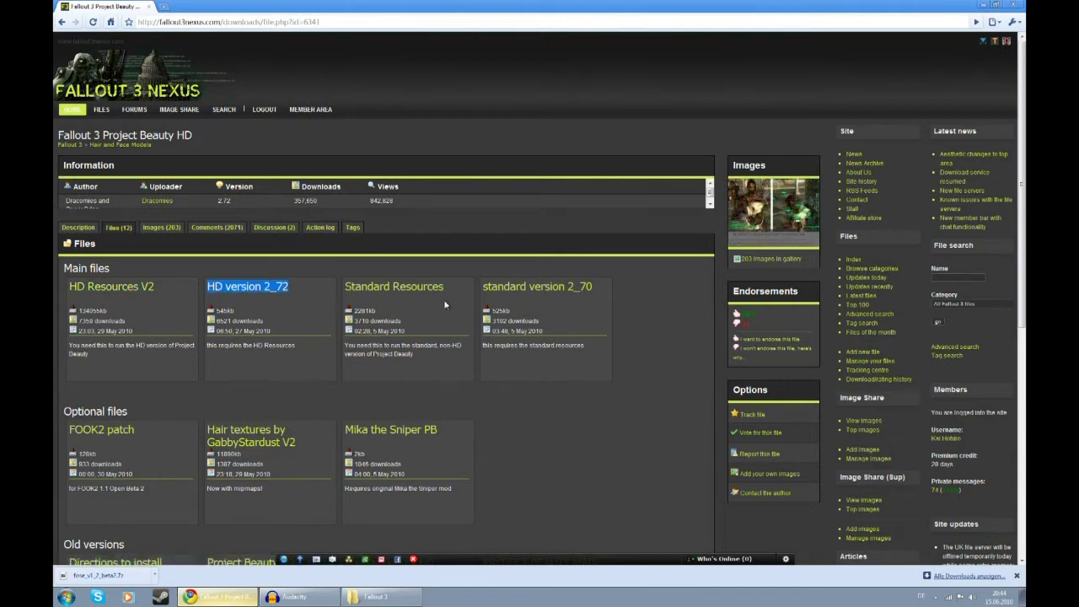
pyautogui.moveTo(444, 287); pyautogui.dragTo(349, 287)
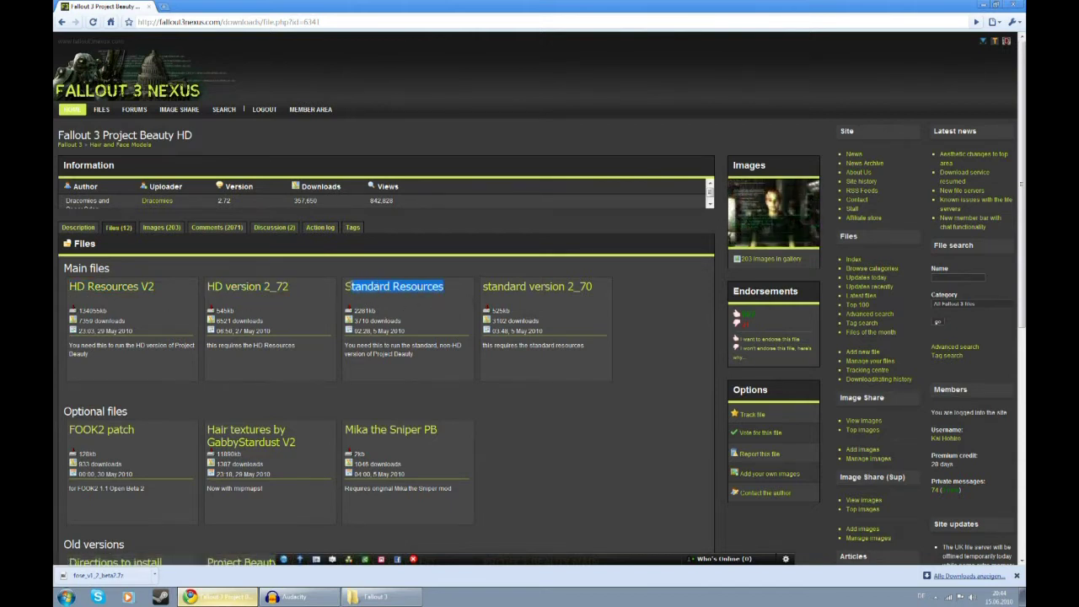
pyautogui.moveTo(602, 289); pyautogui.dragTo(482, 288)
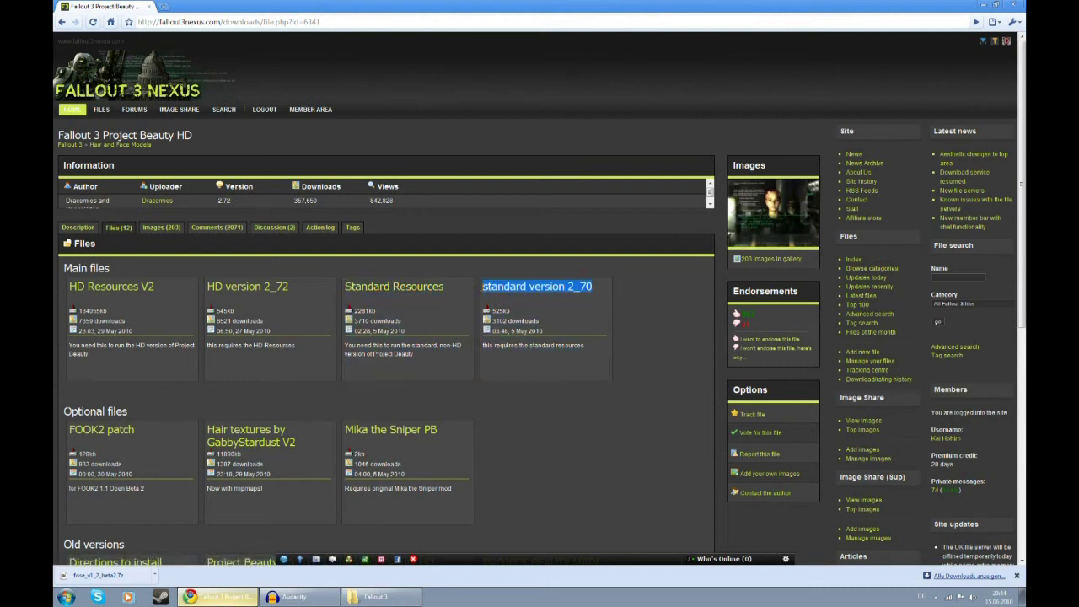
pyautogui.click(946, 276)
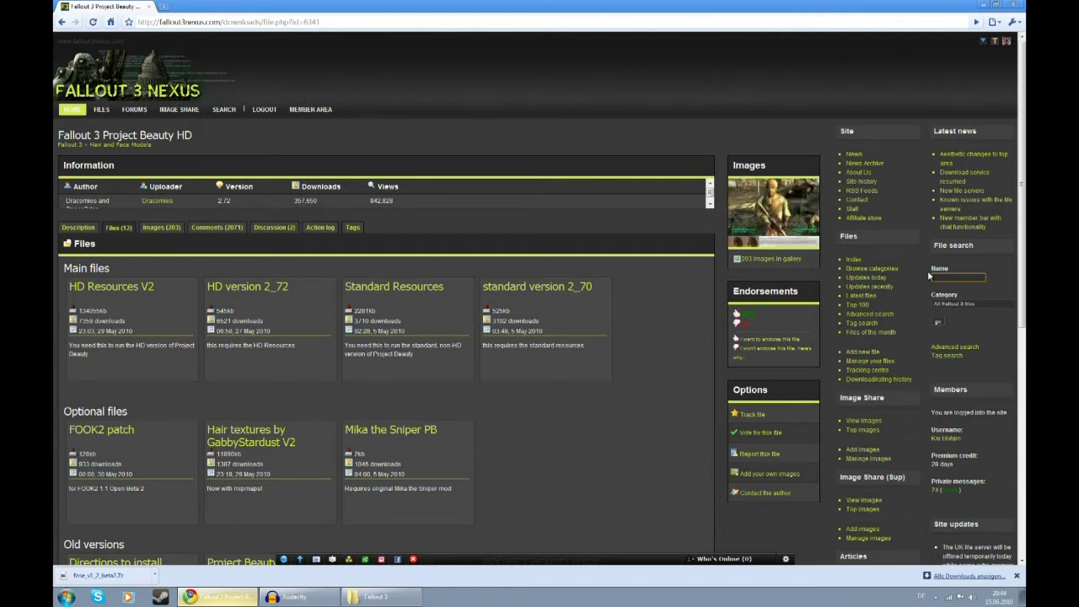
pyautogui.write('foip')
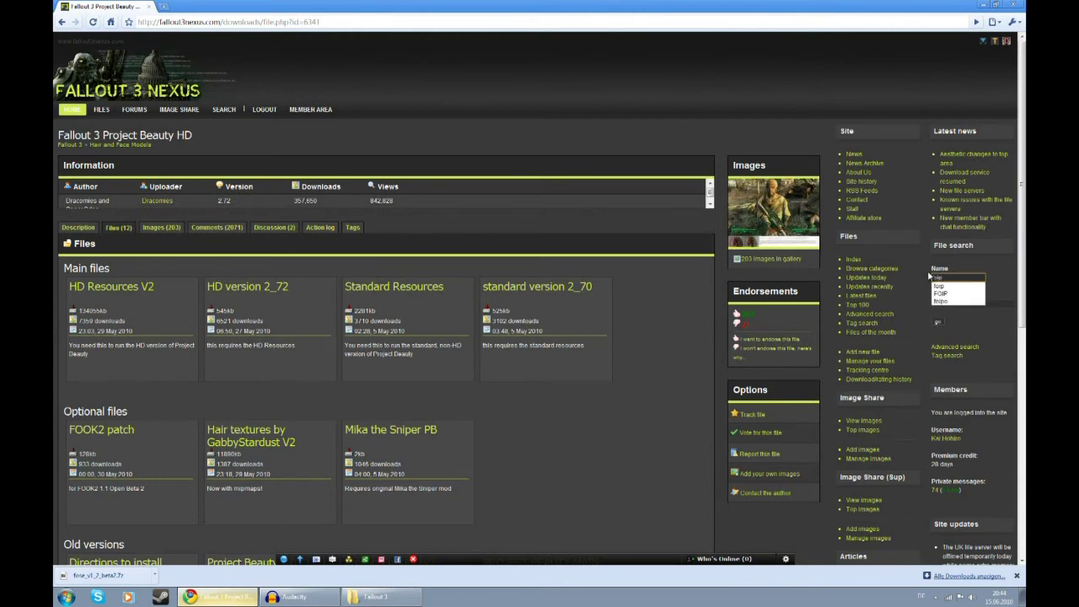
pyautogui.press('Return')
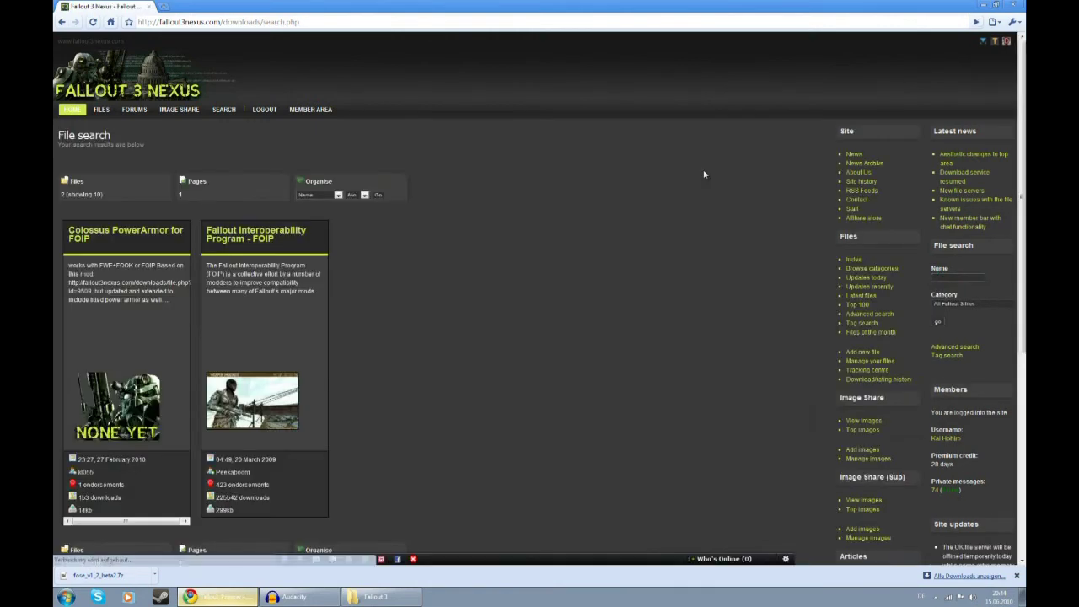
pyautogui.click(261, 240)
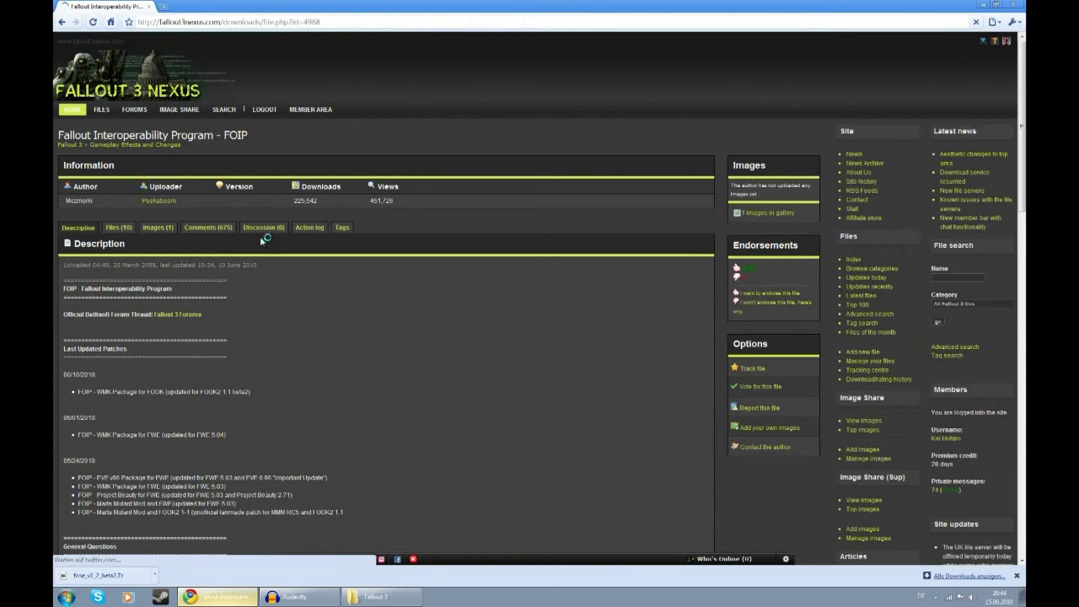
pyautogui.scroll(-10, 302, 303)
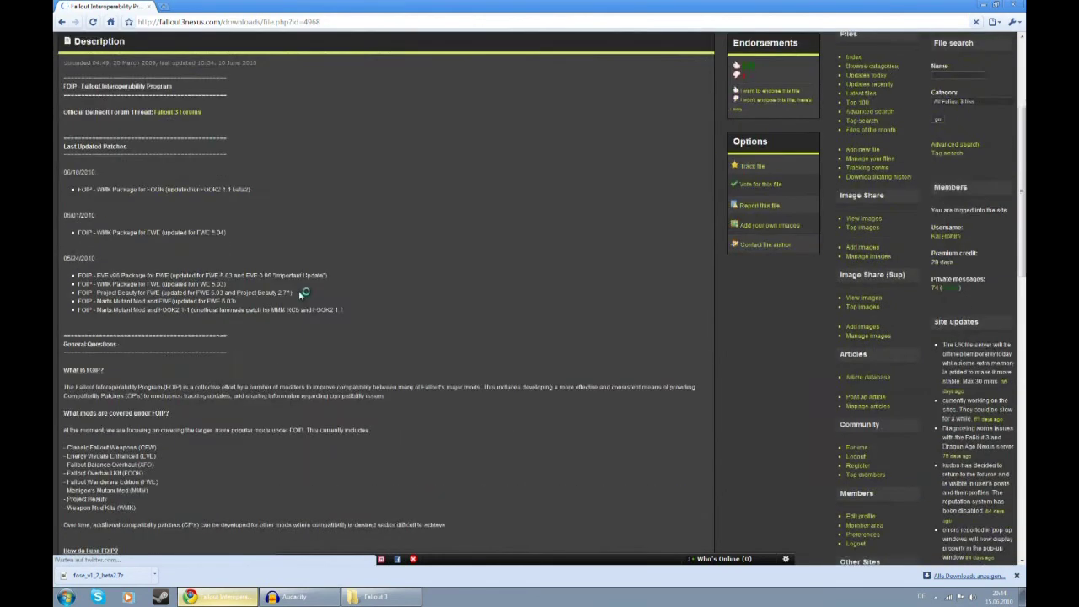
pyautogui.scroll(-2, 275, 270)
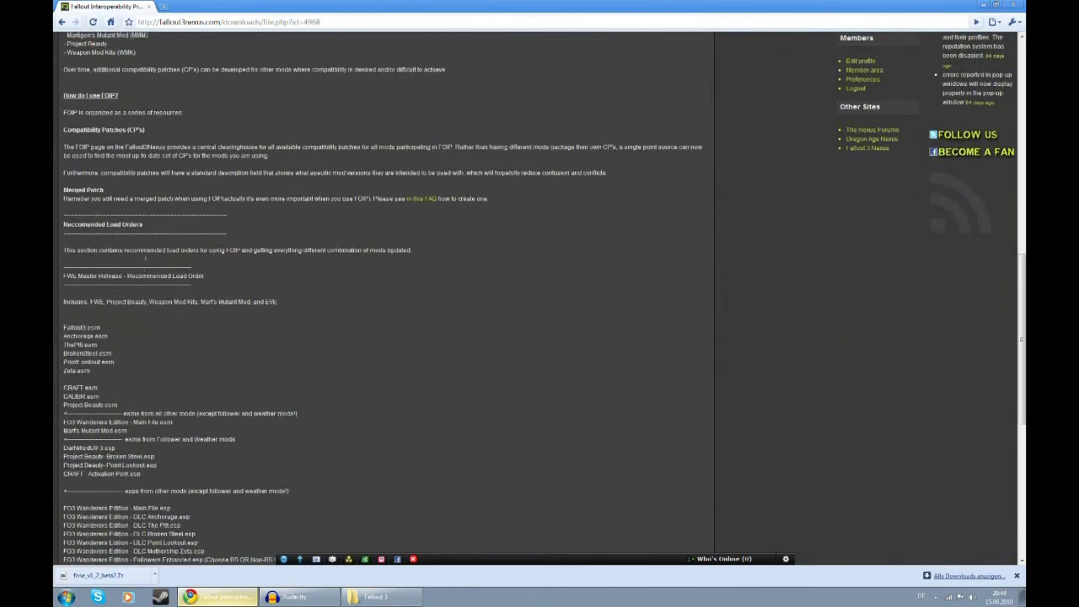
pyautogui.scroll(8, 160, 265)
pyautogui.scroll(-4, 160, 266)
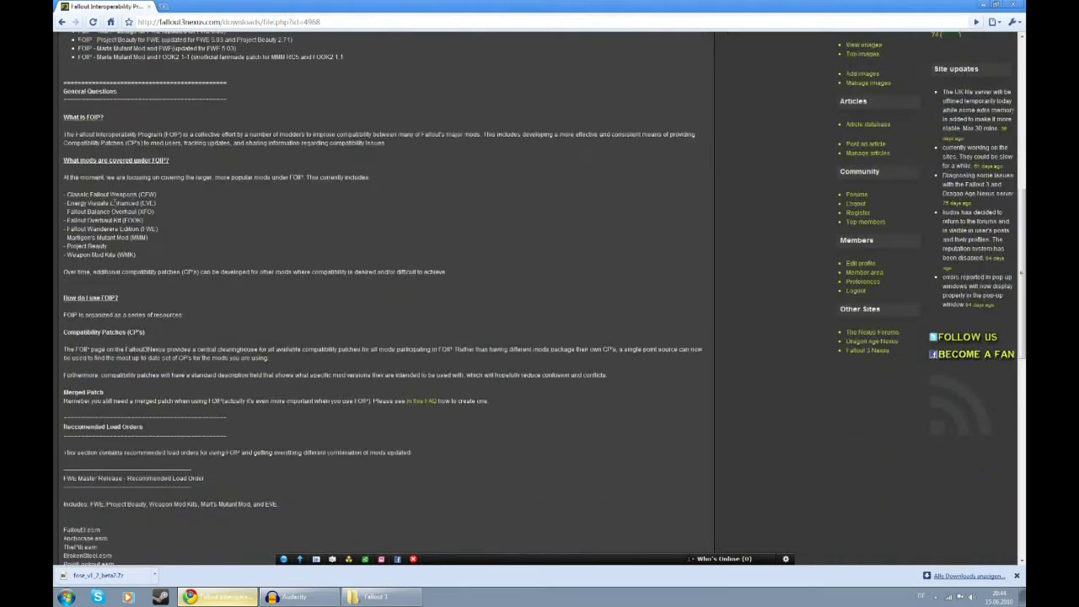
pyautogui.scroll(-9, 114, 201)
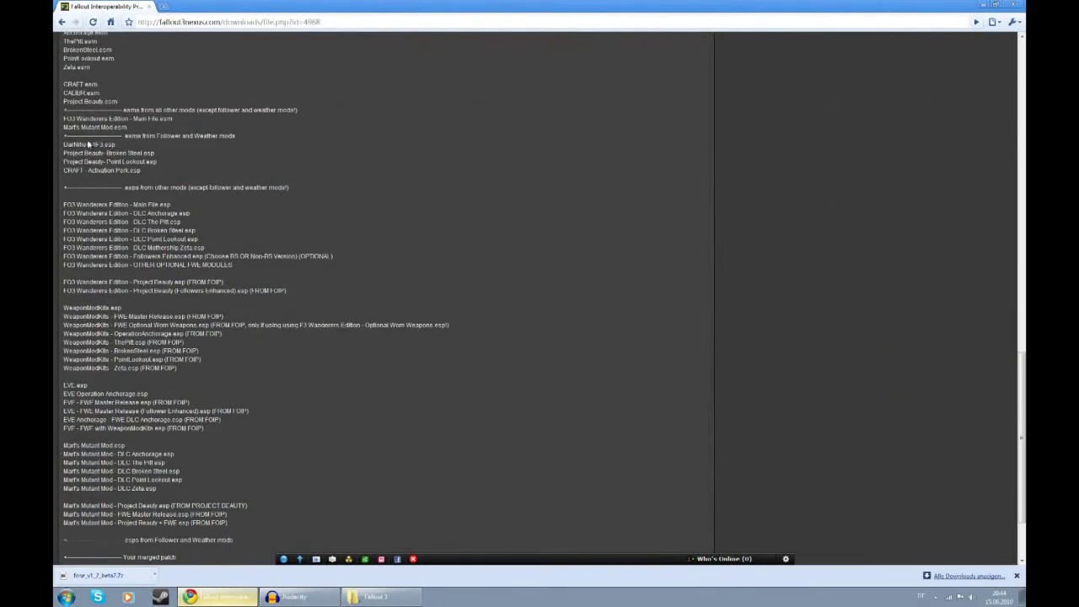
pyautogui.scroll(1, 91, 76)
pyautogui.scroll(12, 213, 434)
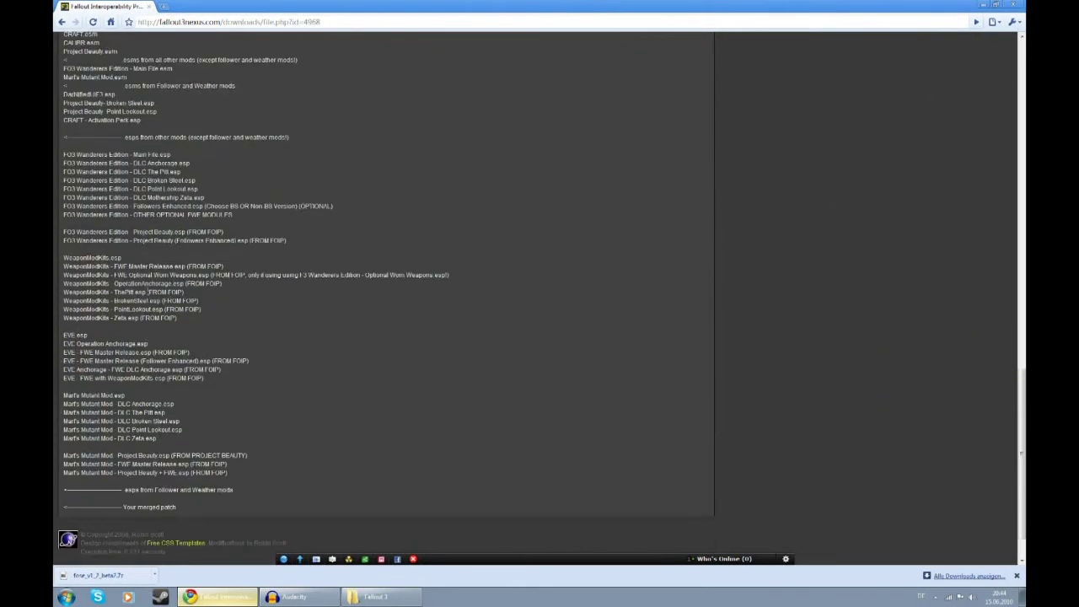
pyautogui.scroll(10, 213, 433)
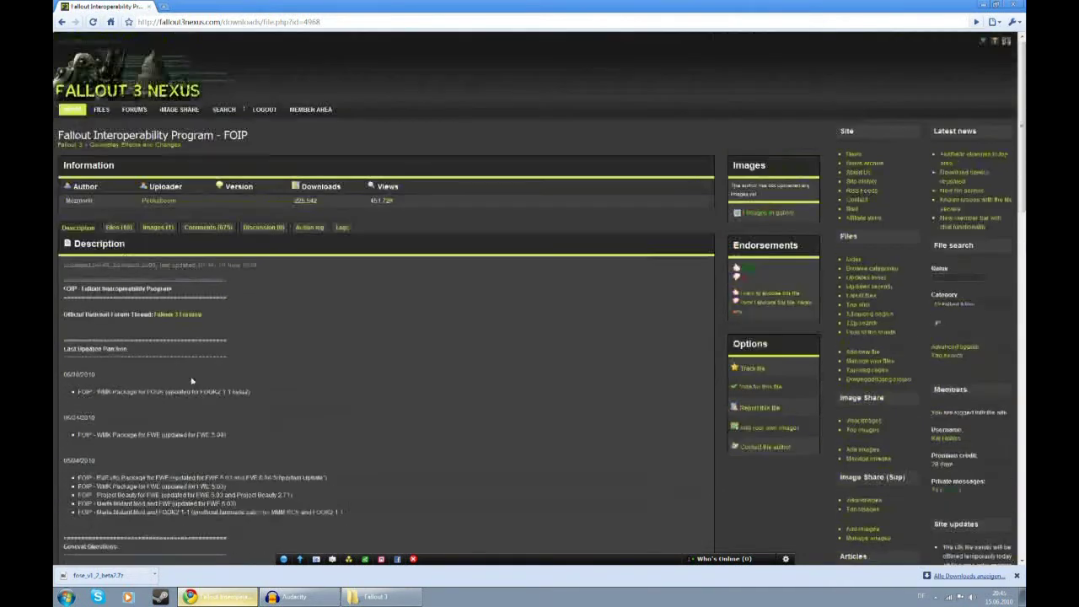
pyautogui.click(118, 228)
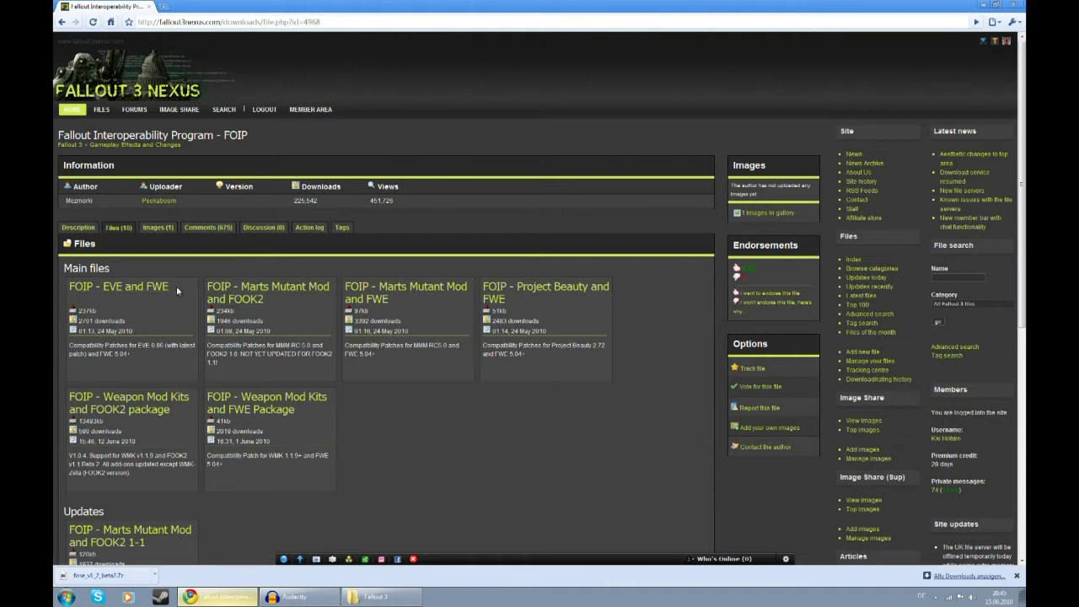
# - Highlight the FOIP file titles for EVE, Marts Mutant Mod, Project Beauty and Weapon Mod Kits
pyautogui.moveTo(176, 286); pyautogui.dragTo(68, 287)
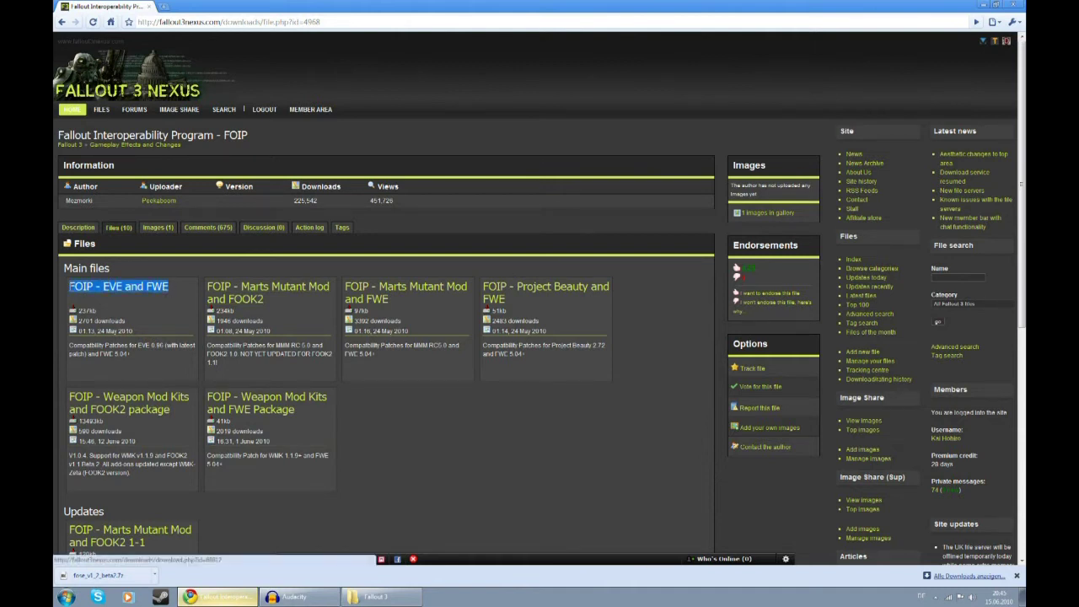
pyautogui.click(408, 299)
pyautogui.moveTo(389, 295); pyautogui.dragTo(370, 288)
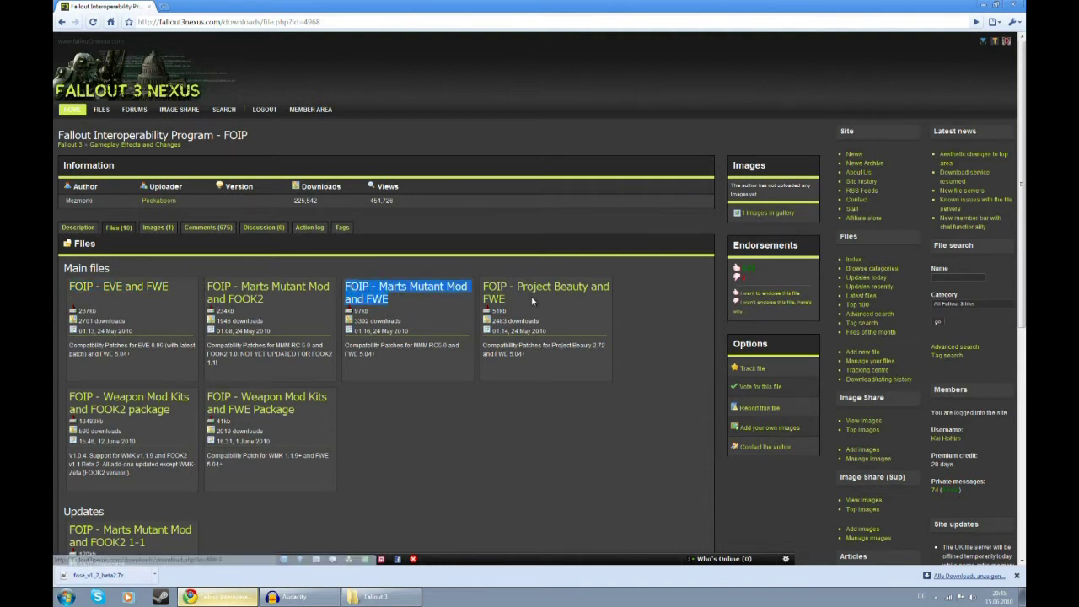
pyautogui.moveTo(534, 300); pyautogui.dragTo(484, 286)
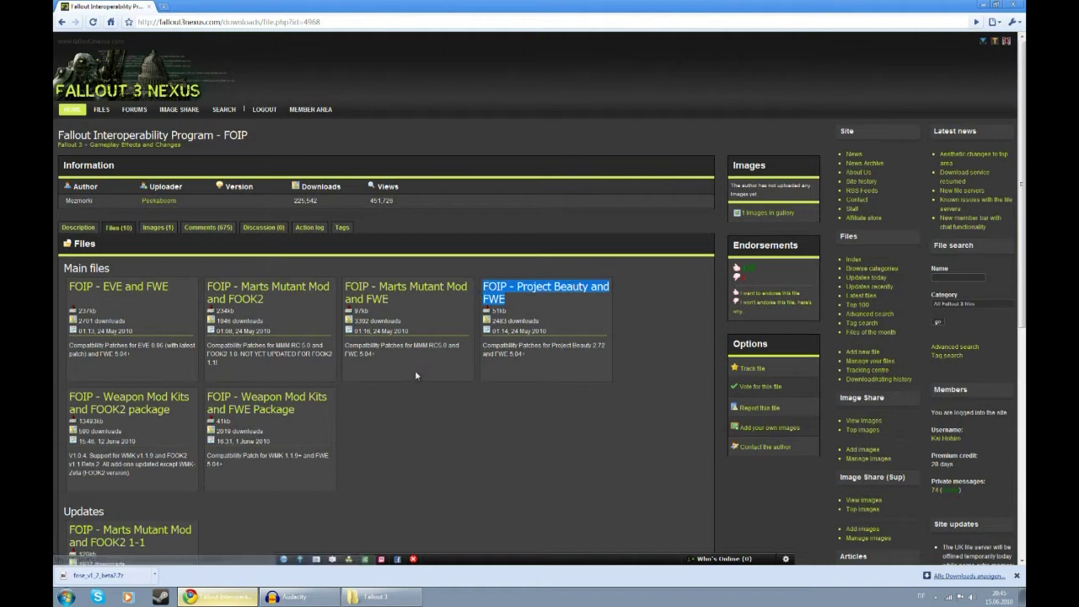
pyautogui.moveTo(296, 411); pyautogui.dragTo(206, 397)
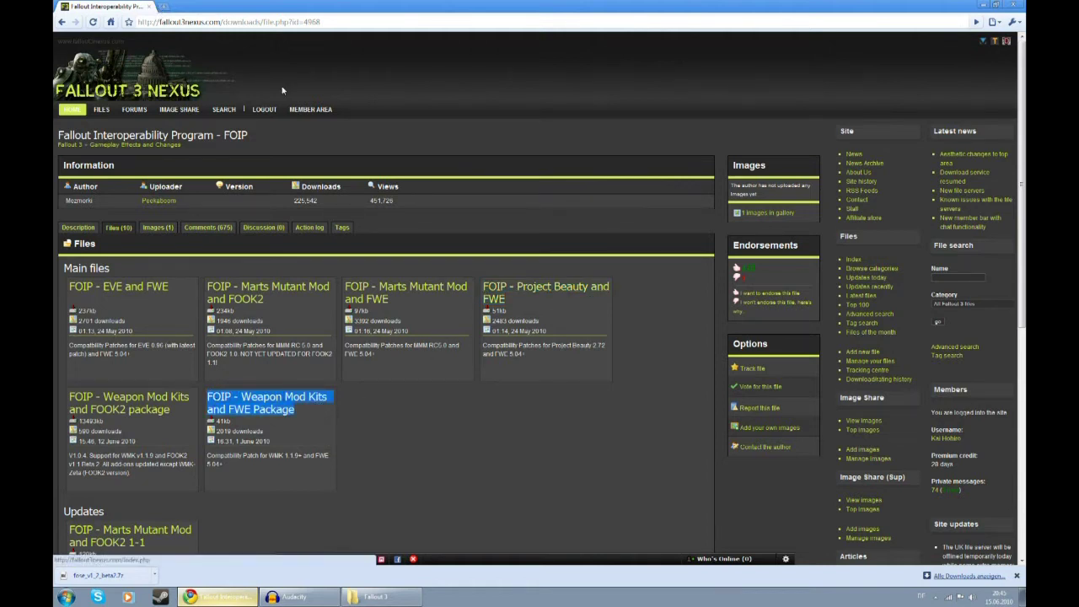
pyautogui.click(734, 179)
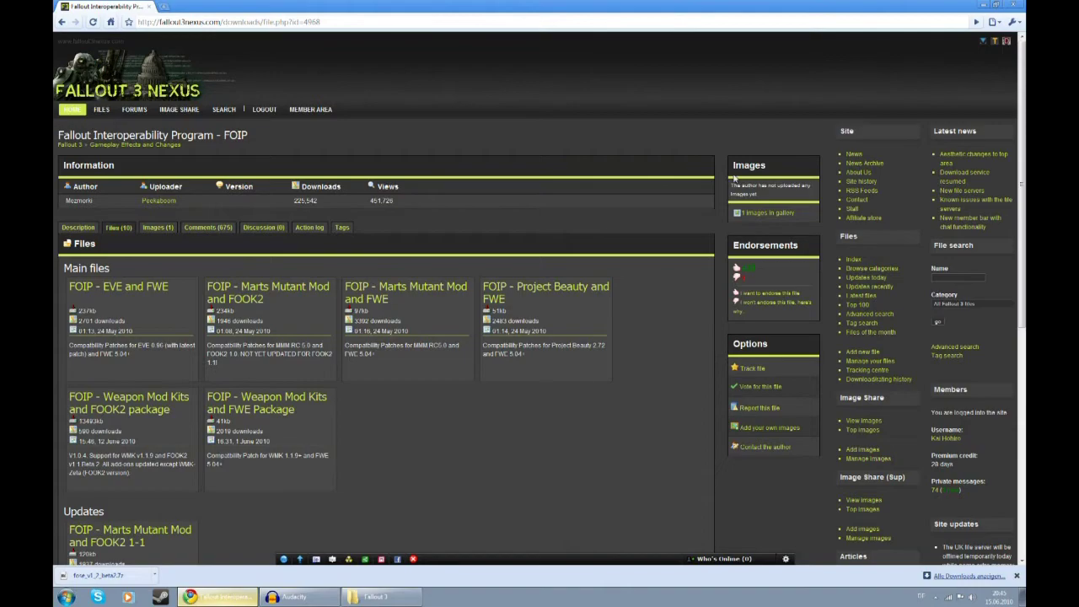
# - Minimize Chrome, shift the Fallout 3 window right and open the Downloads folder
pyautogui.click(984, 4)
pyautogui.moveTo(263, 103); pyautogui.dragTo(611, 101)
pyautogui.doubleClick(81, 548)
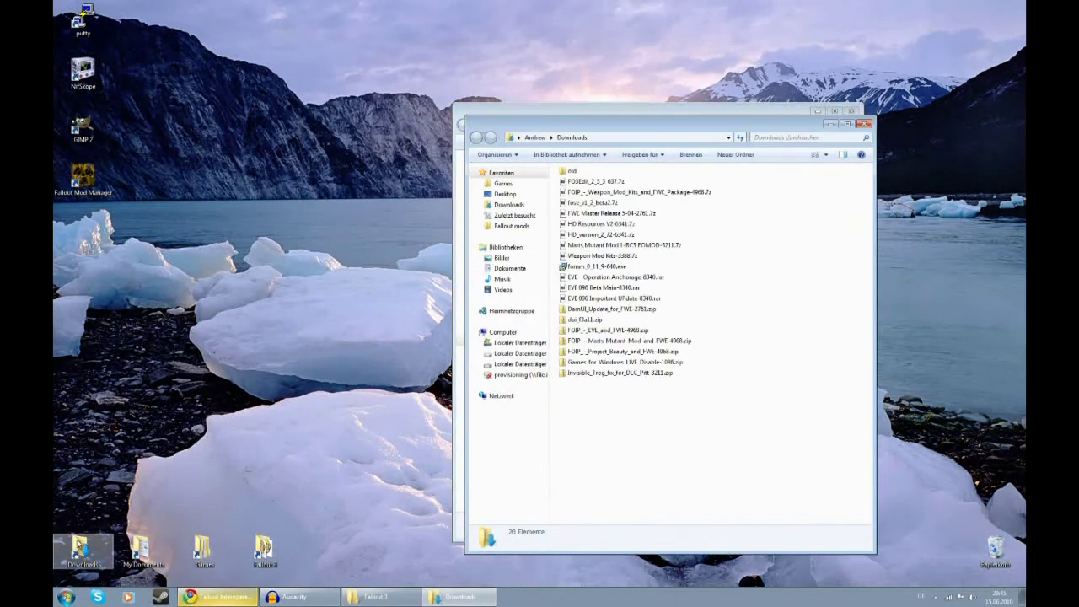
# - Place Downloads beside Fallout 3 and view the DarnUI_Update_for_FWE zip's Readme
pyautogui.moveTo(597, 129); pyautogui.dragTo(257, 95)
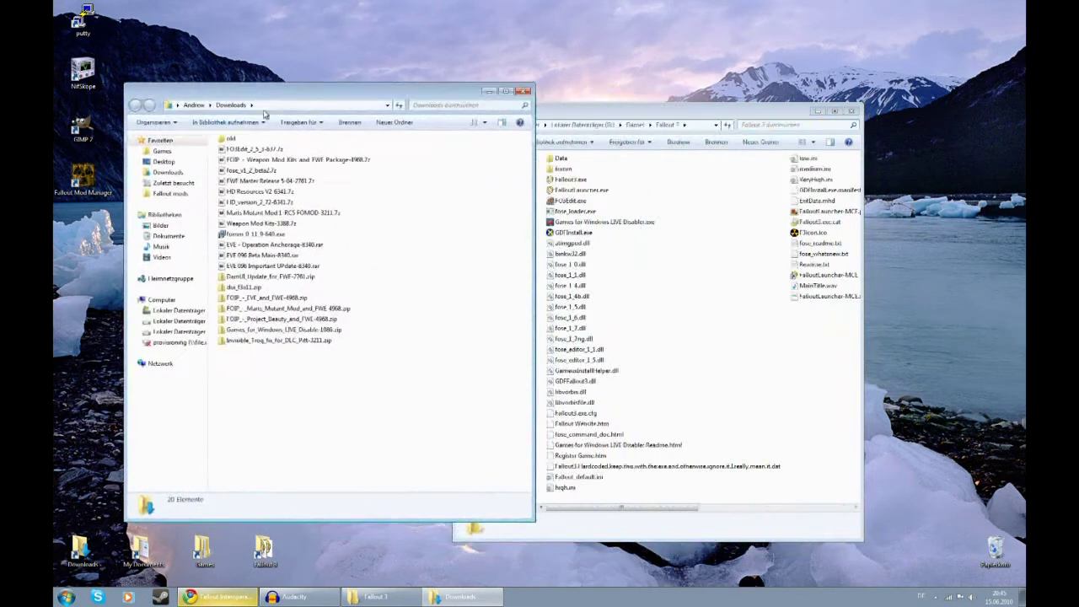
pyautogui.click(270, 278)
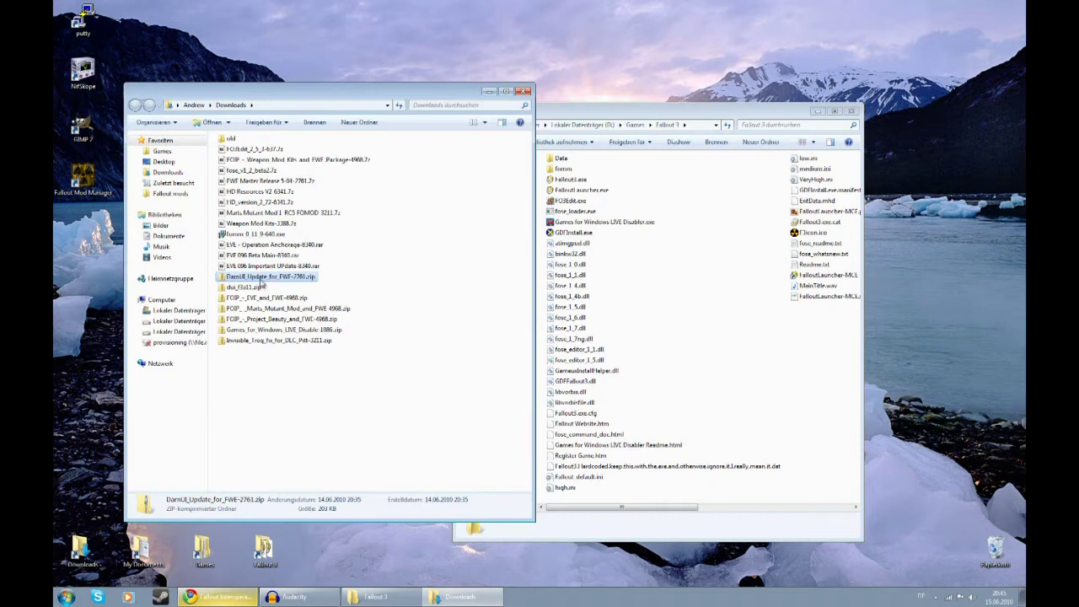
pyautogui.doubleClick(261, 280)
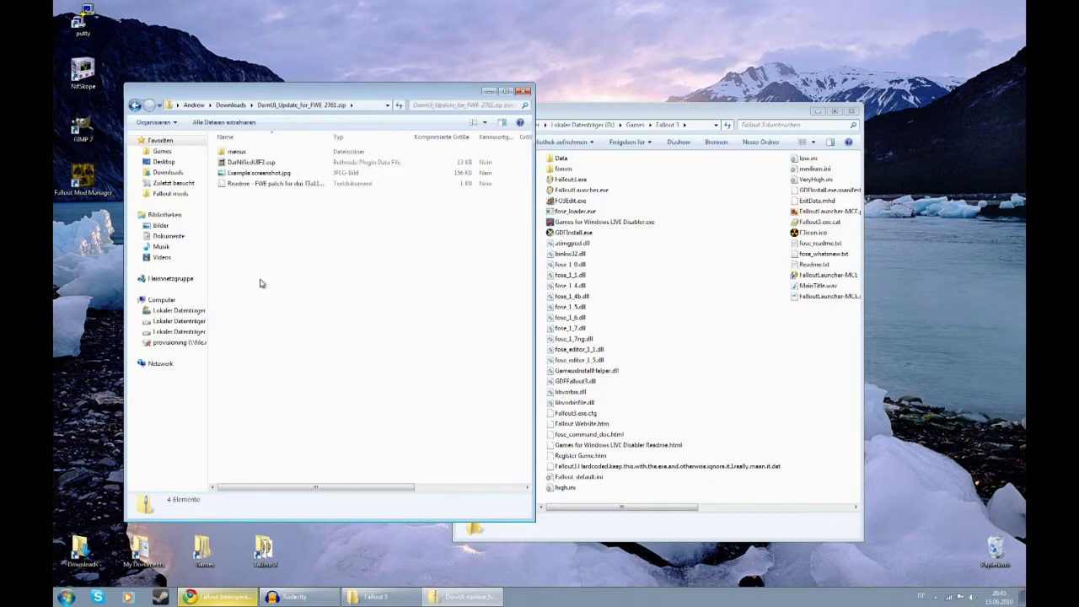
pyautogui.doubleClick(257, 186)
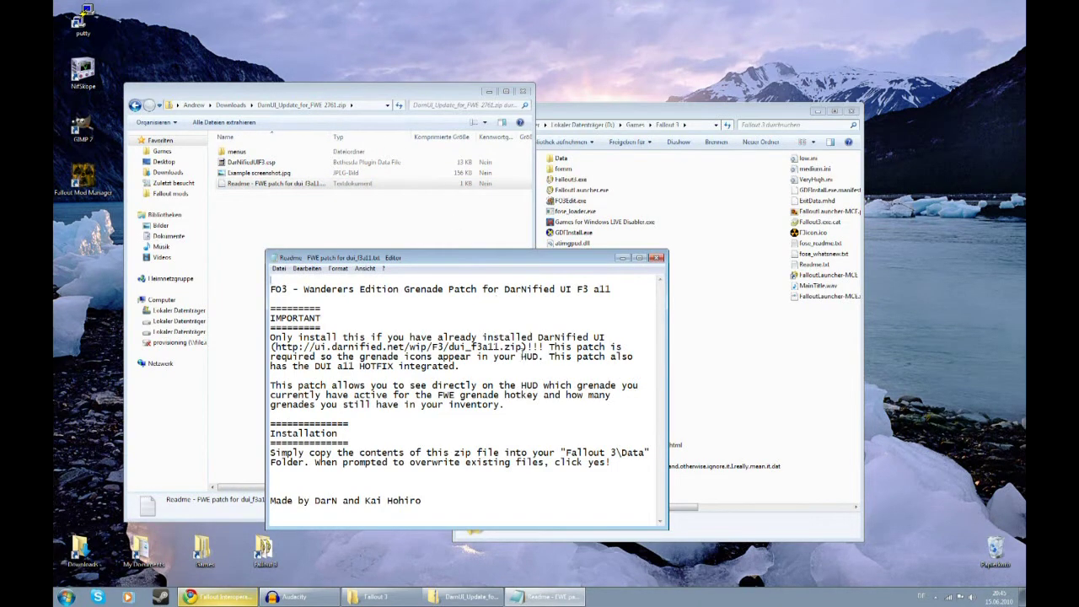
# - Copy the DarNified UI link from the readme and load it in Chrome to download it
pyautogui.moveTo(525, 346); pyautogui.dragTo(281, 346)
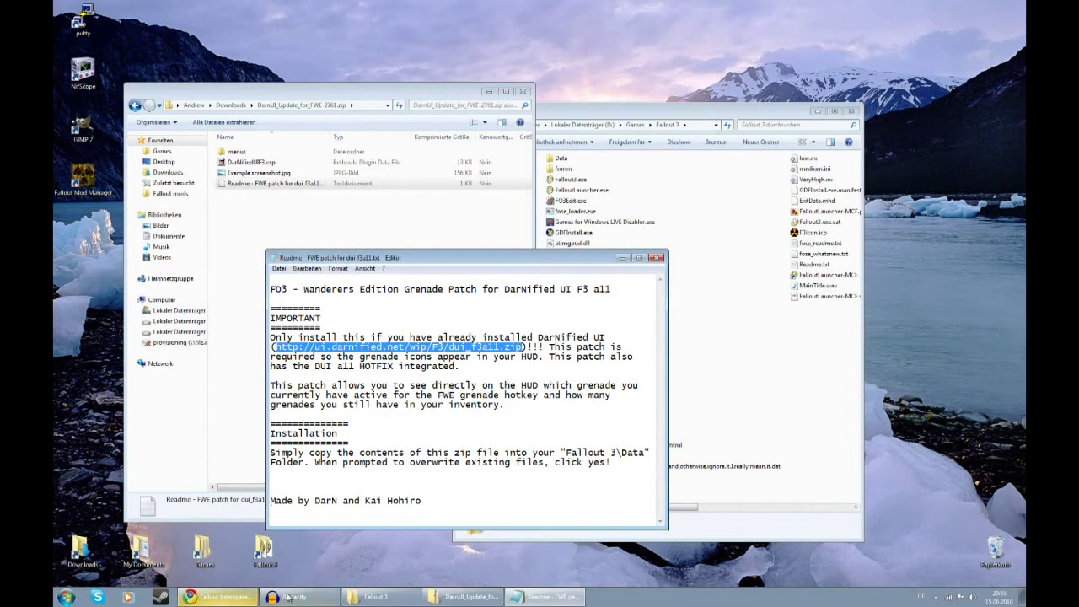
pyautogui.click(218, 596)
pyautogui.click(317, 21)
pyautogui.write('http://ui.darnified.net/wip/F3/dui_f3all.zip')
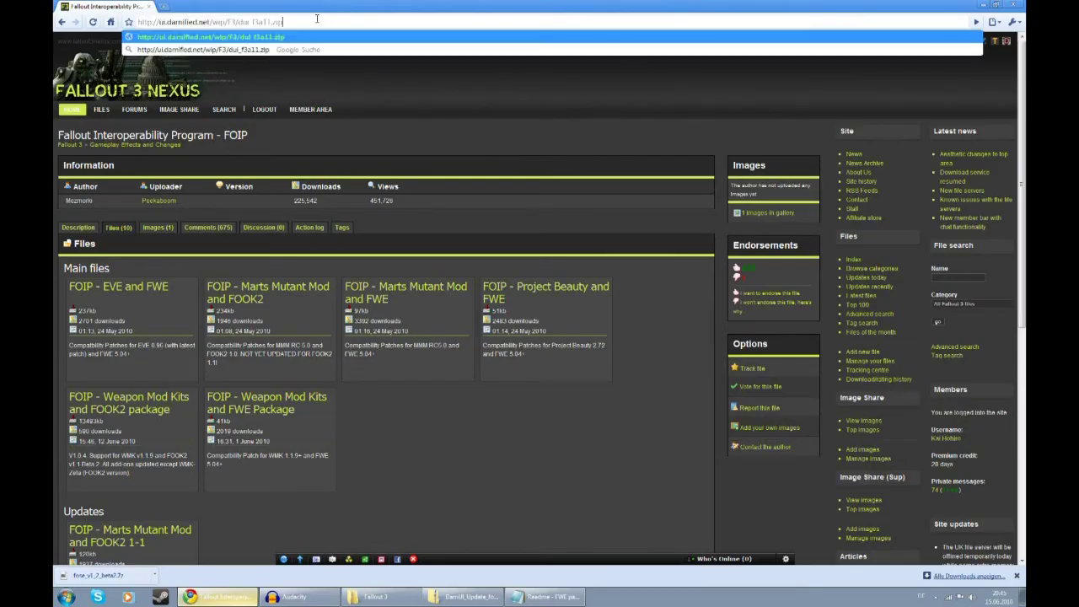
pyautogui.press('Return')
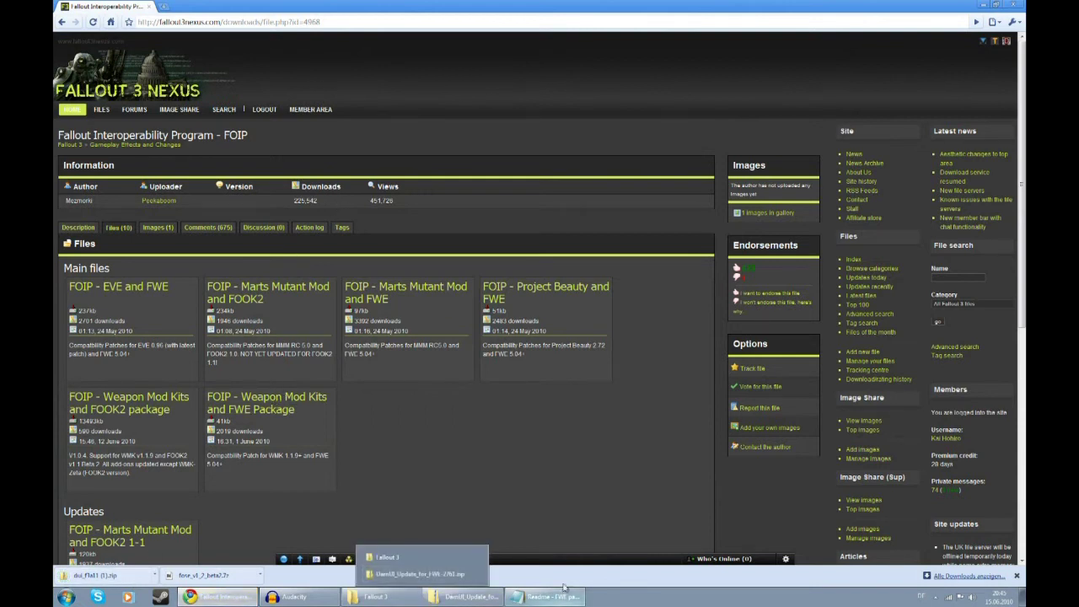
# - Close the readme and return Explorer to the Downloads folder
pyautogui.moveTo(556, 574)
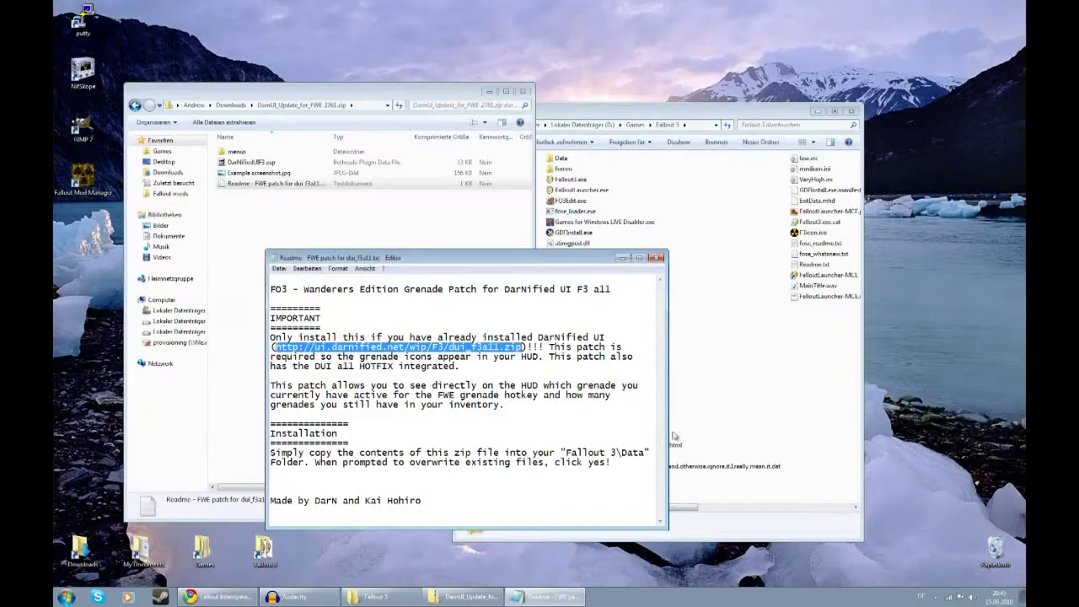
pyautogui.click(659, 259)
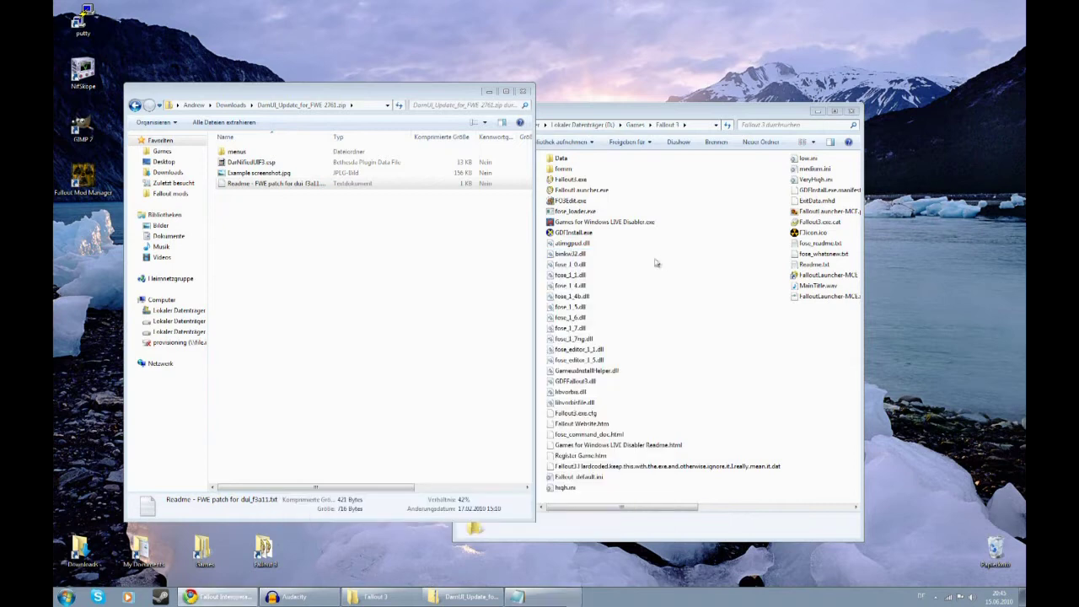
pyautogui.click(230, 105)
# - Show Fallout 3\Data on the right and the FOIP EVE and FWE zip on the left
pyautogui.click(738, 322)
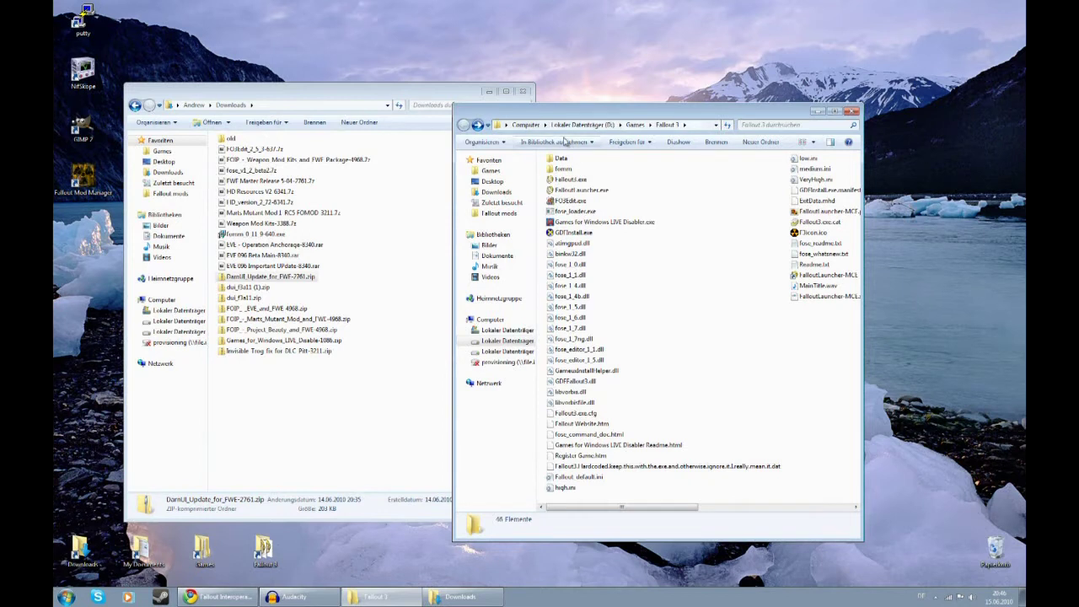
pyautogui.moveTo(572, 105); pyautogui.dragTo(679, 106)
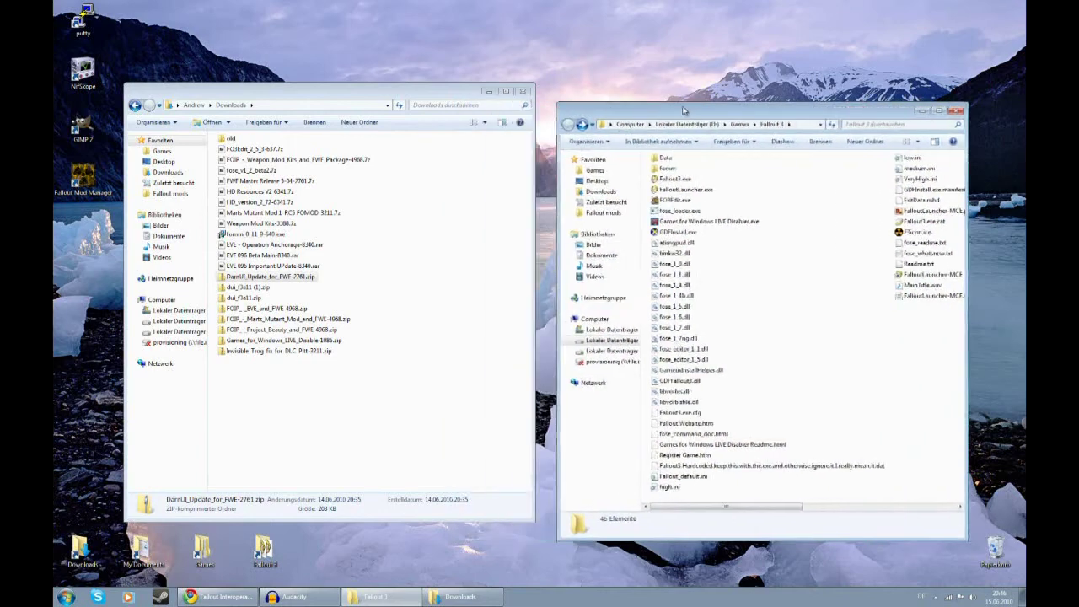
pyautogui.doubleClick(670, 158)
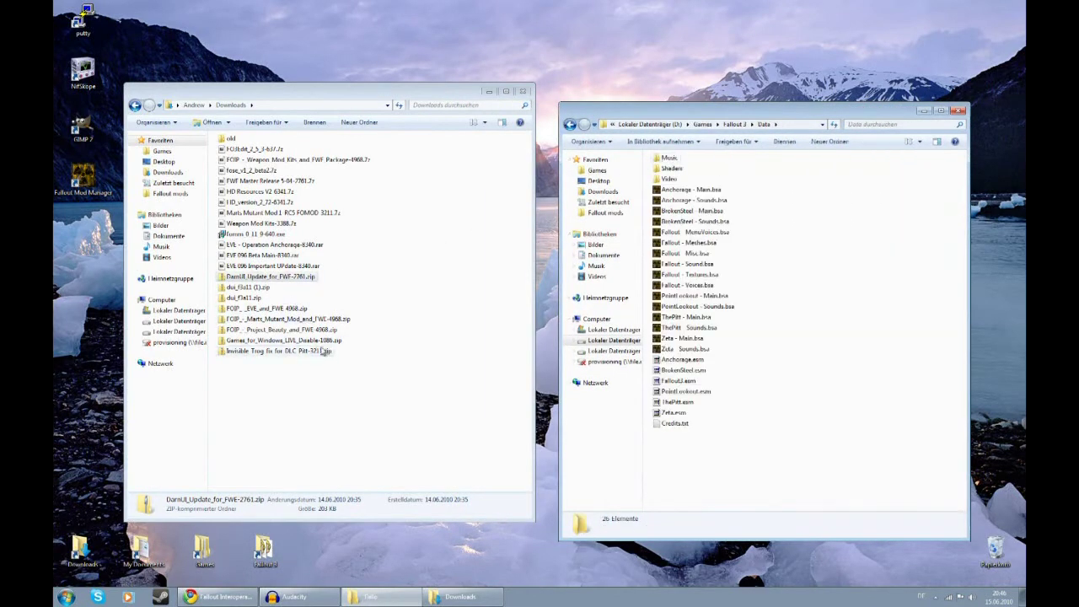
pyautogui.doubleClick(274, 309)
# - Copy the Anchorage esp into Data, delete it again, and go up to Fallout 3
pyautogui.moveTo(261, 195); pyautogui.dragTo(806, 441)
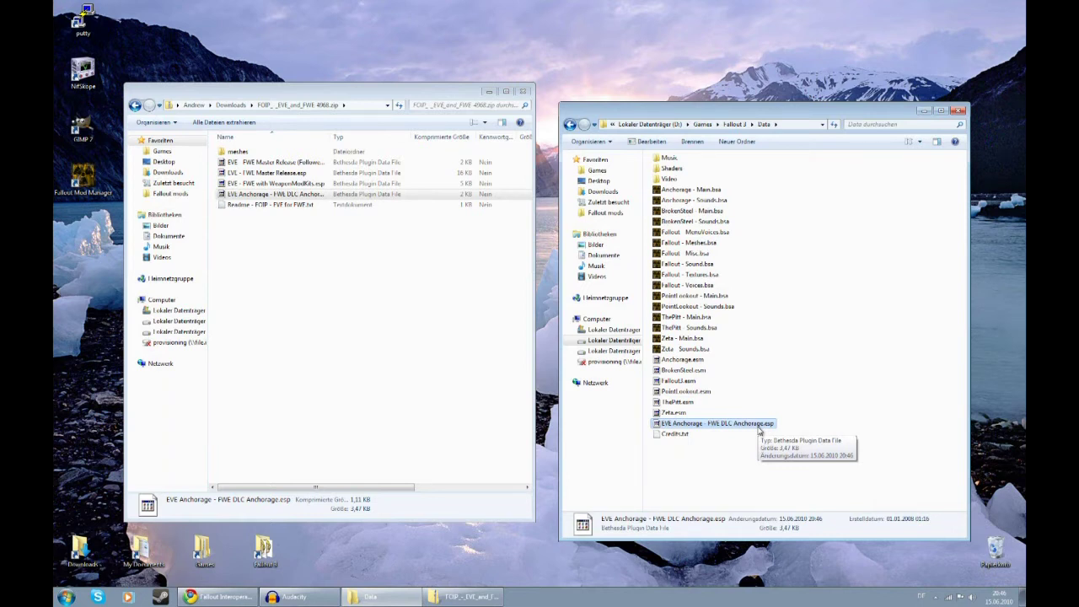
pyautogui.press('Delete')
pyautogui.press('Return')
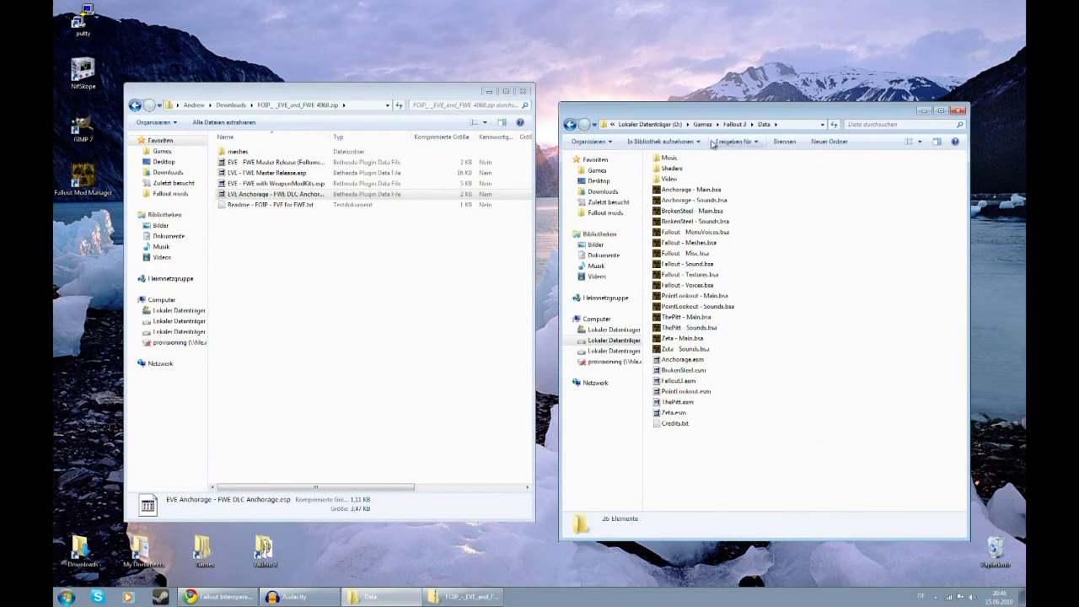
pyautogui.click(733, 123)
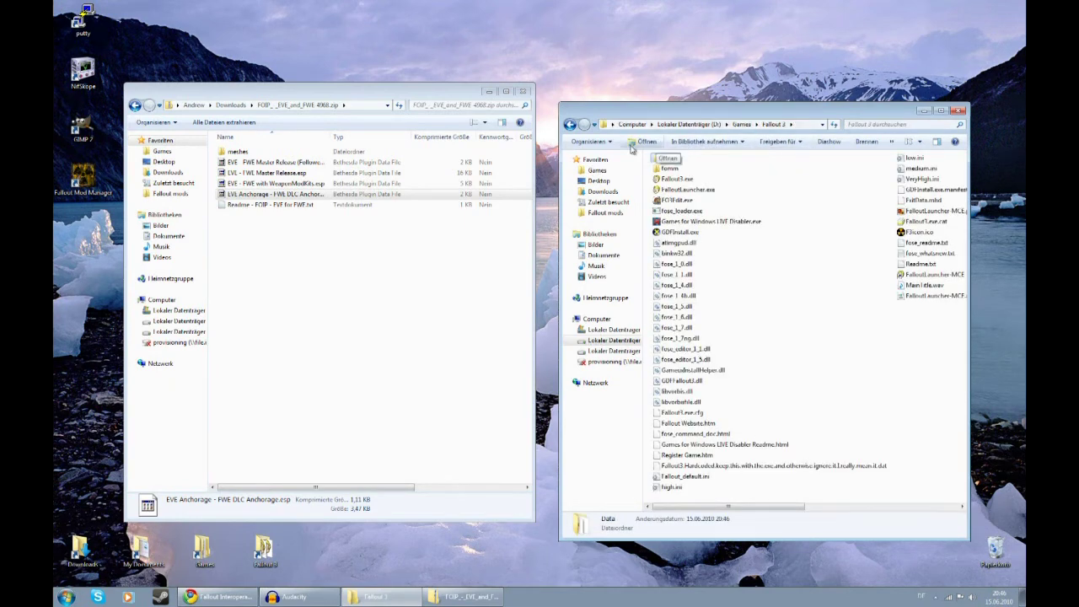
# - Open Fallout 3 Mods on the right while returning the left window to Downloads
pyautogui.click(742, 124)
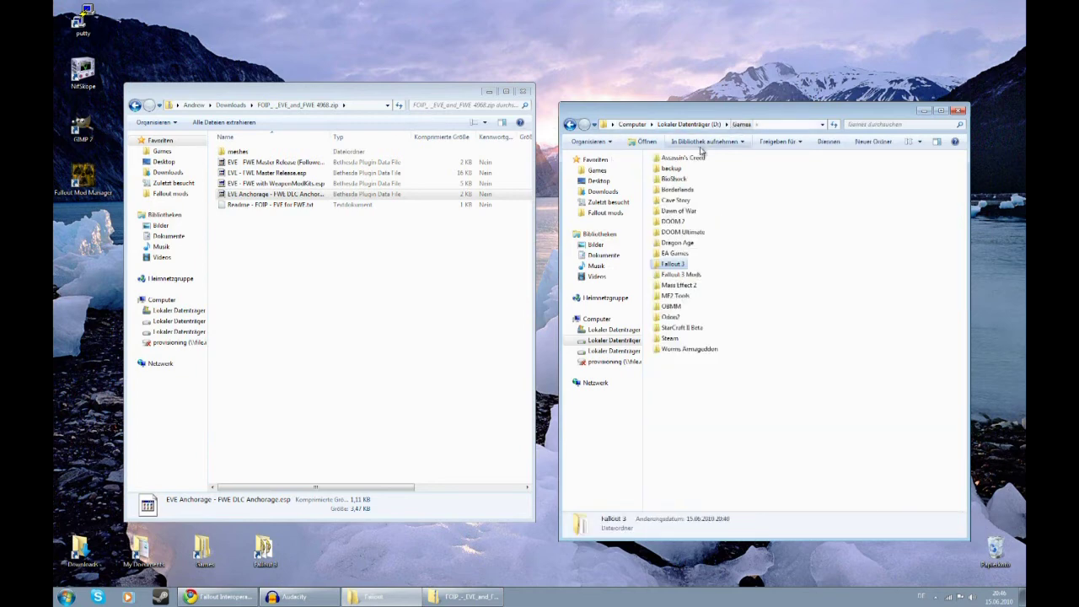
pyautogui.click(680, 274)
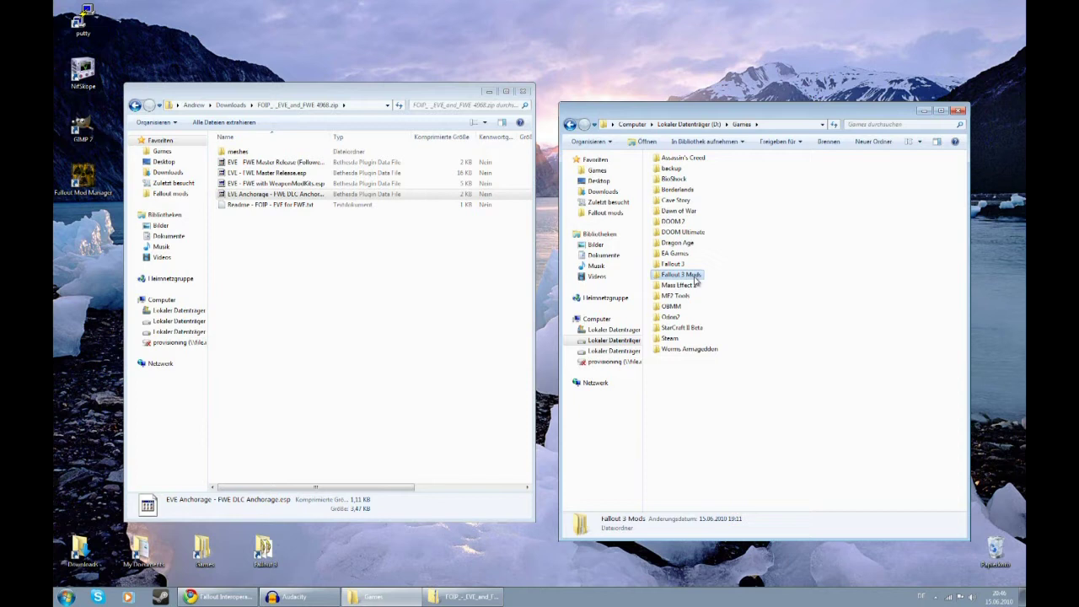
pyautogui.doubleClick(695, 279)
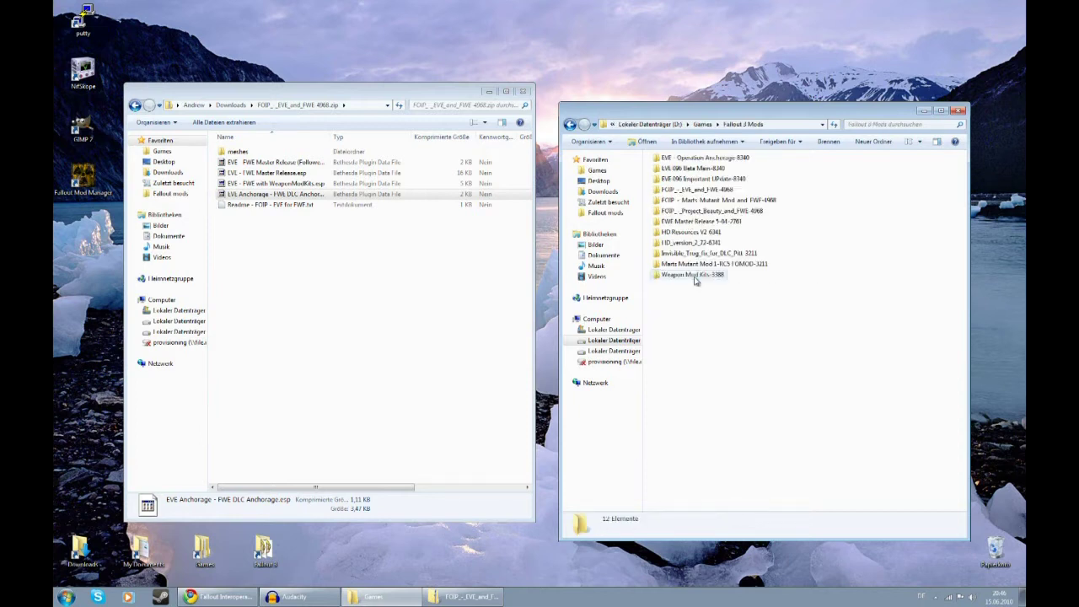
pyautogui.click(230, 105)
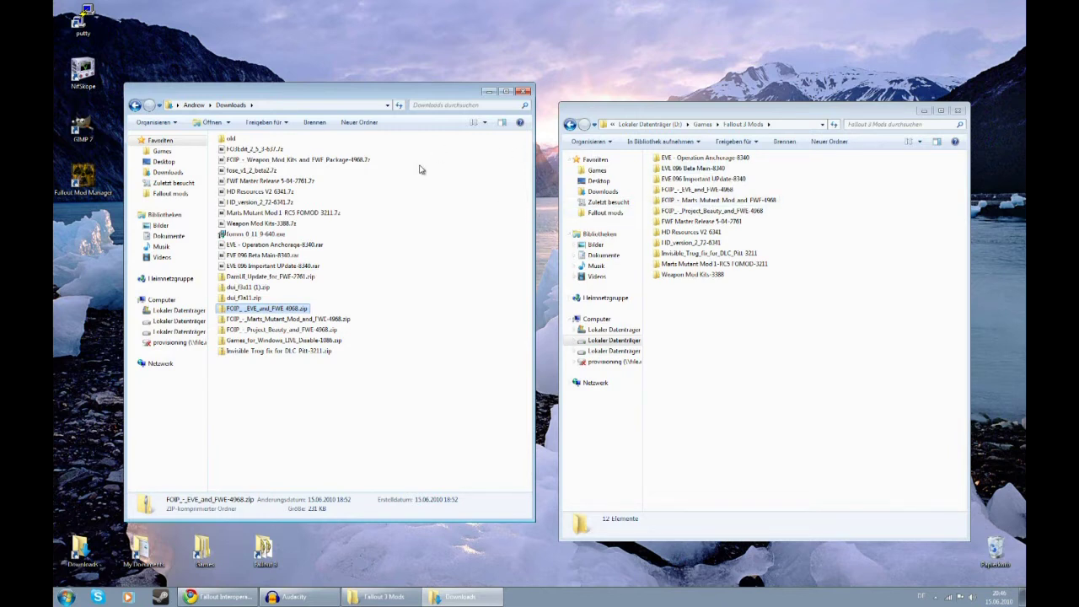
# - Drag the FOIP Weapon Mod Kits .7z archive onto the Fallout 3 Mods folder
pyautogui.click(483, 287)
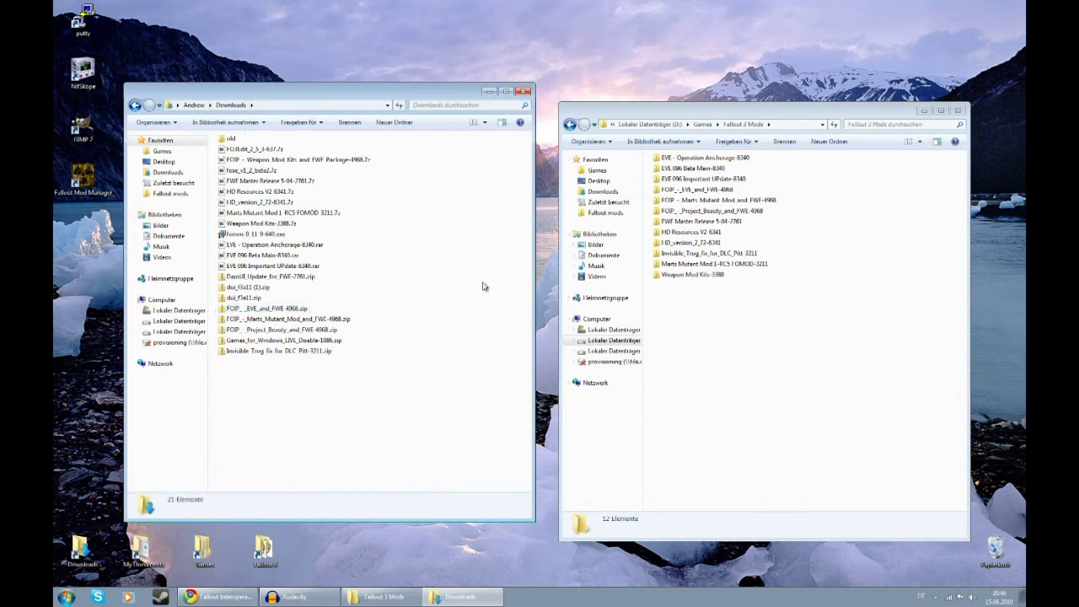
pyautogui.click(295, 160)
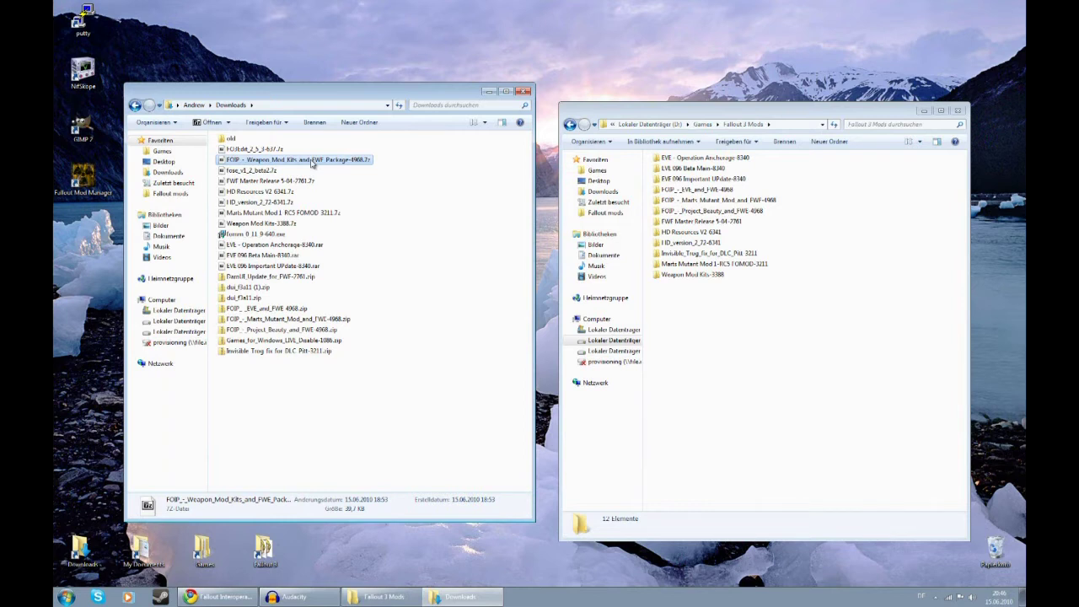
pyautogui.moveTo(312, 164); pyautogui.dragTo(740, 381)
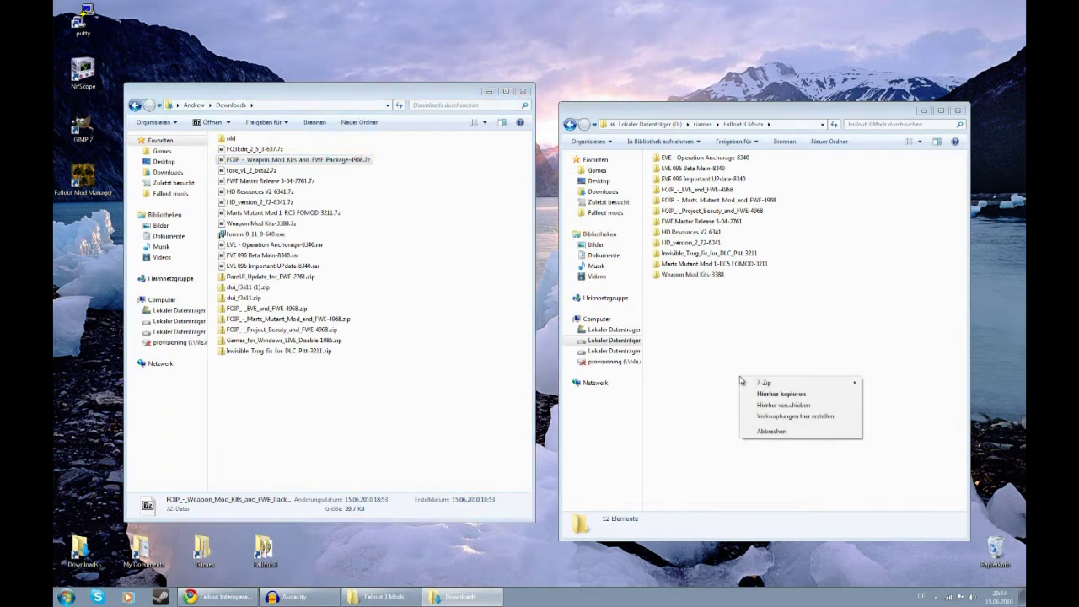
# - Extract the FOIP Weapon Mod Kits .7z into its own folder and open Weapon Mod Kits-3388
pyautogui.moveTo(763, 385)
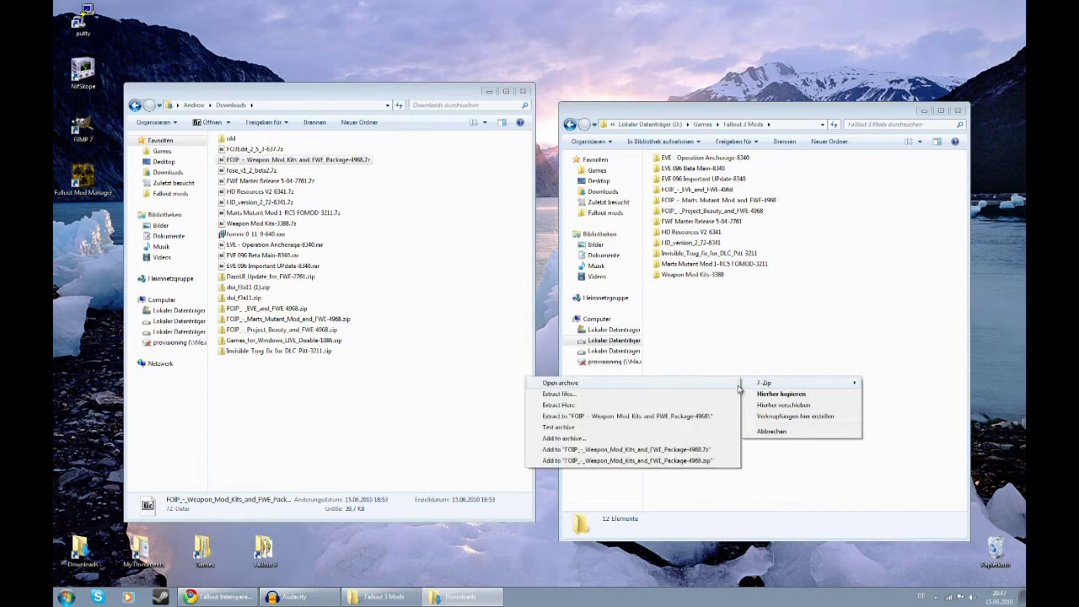
pyautogui.click(676, 416)
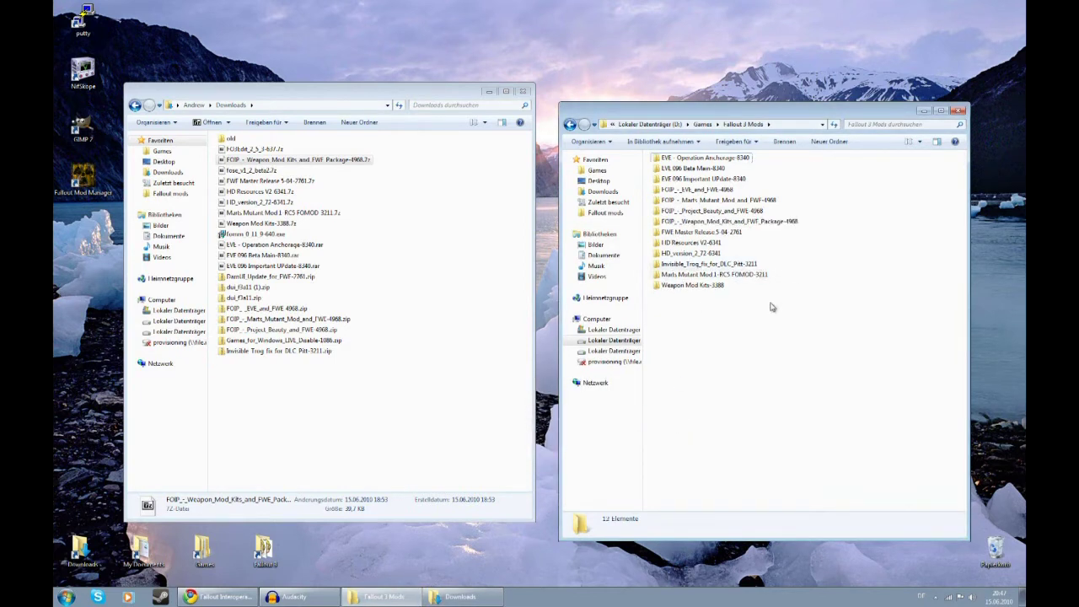
pyautogui.doubleClick(690, 285)
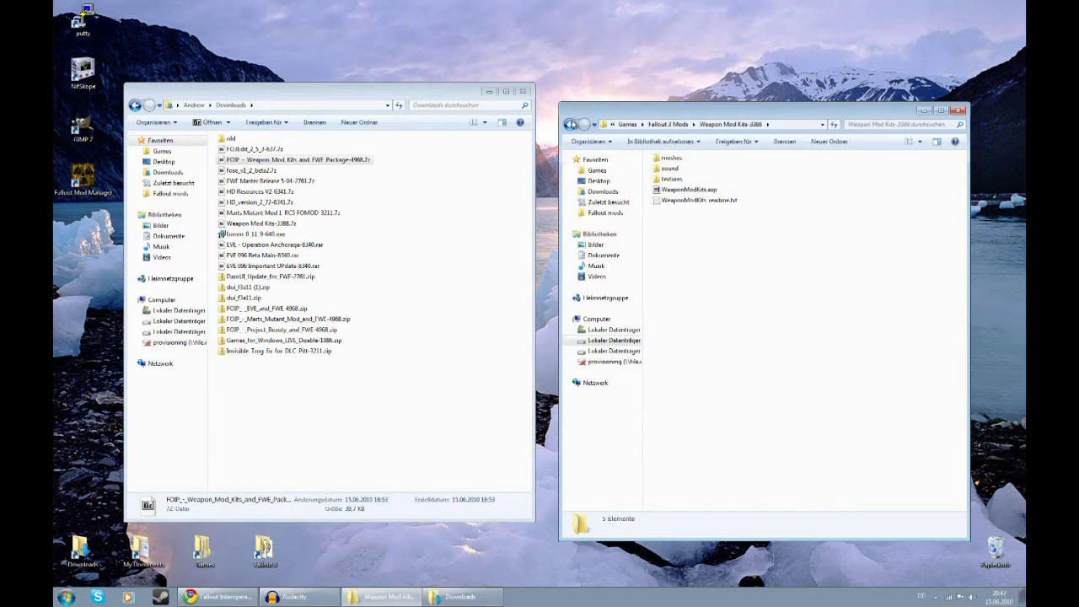
# - Look inside the Marts Mutant Mod folder and return to Fallout 3 Mods
pyautogui.click(570, 124)
pyautogui.doubleClick(691, 275)
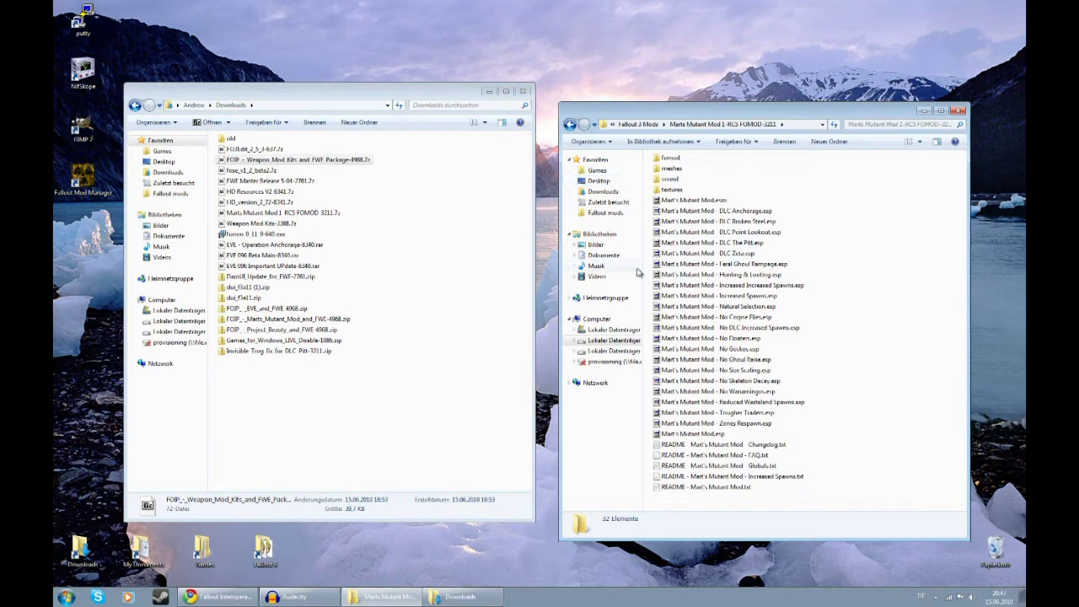
pyautogui.click(570, 124)
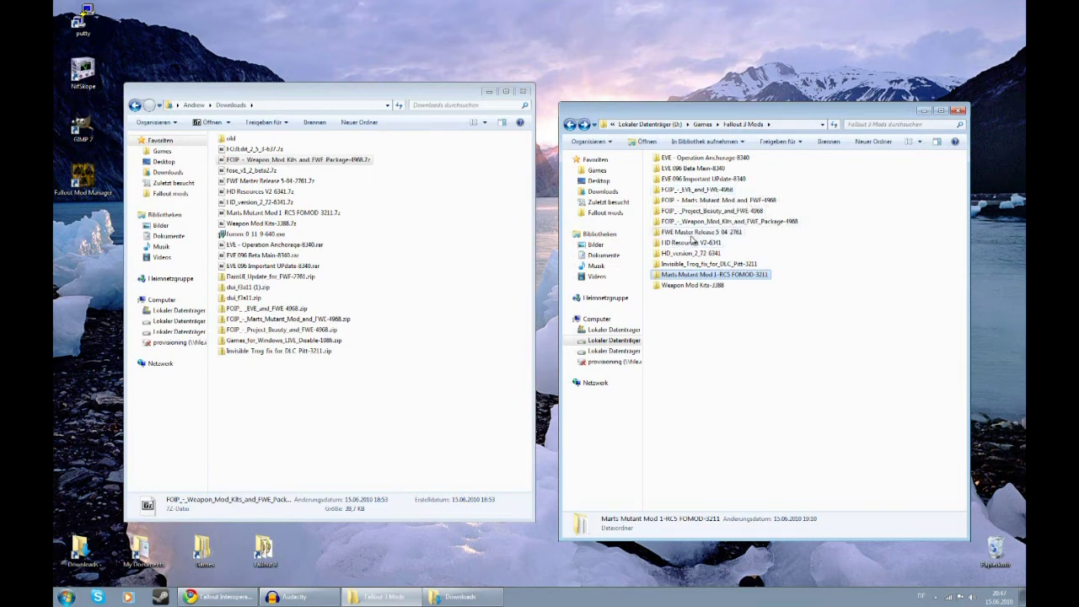
# - Inspect FWE Master Release's Meshes, Sound, Textures and Broken Steel plugin, then open EVE - Operation Anchorage-8340
pyautogui.doubleClick(691, 233)
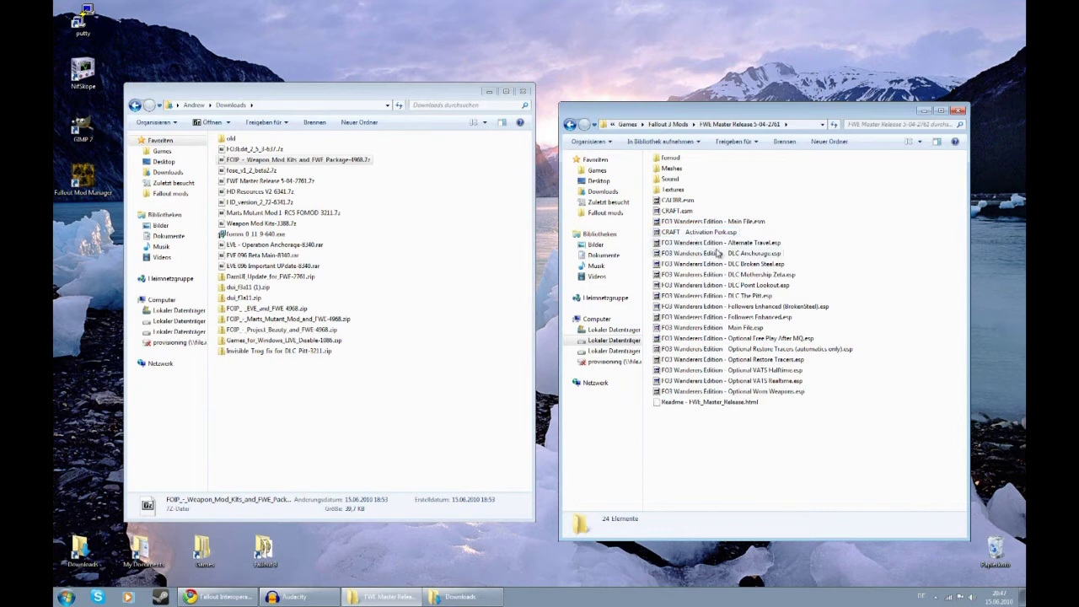
pyautogui.click(674, 170)
pyautogui.click(674, 180)
pyautogui.click(683, 192)
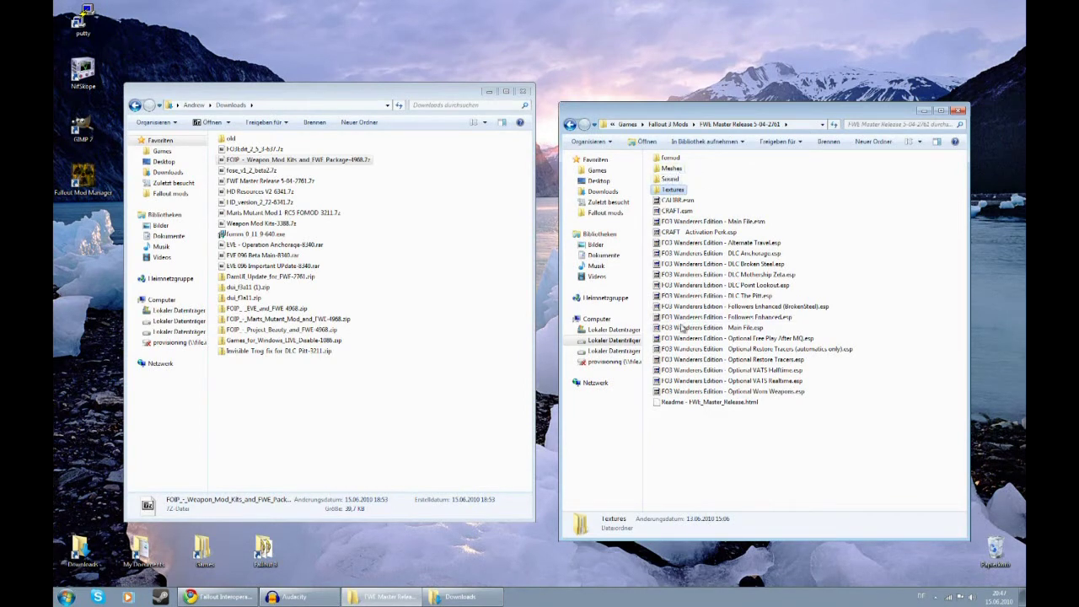
pyautogui.click(691, 263)
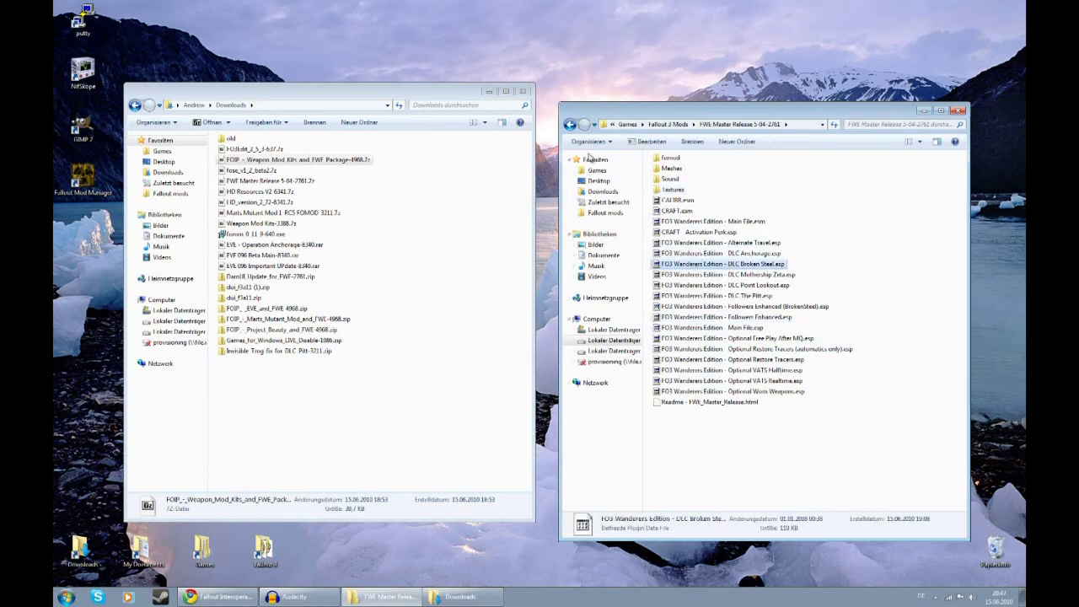
pyautogui.click(570, 124)
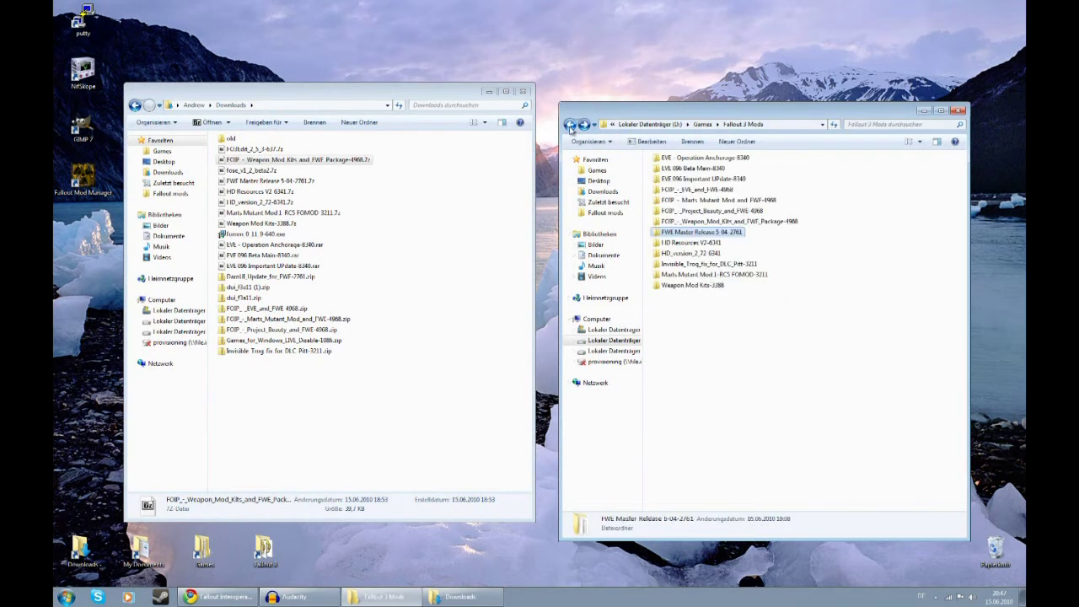
pyautogui.doubleClick(687, 158)
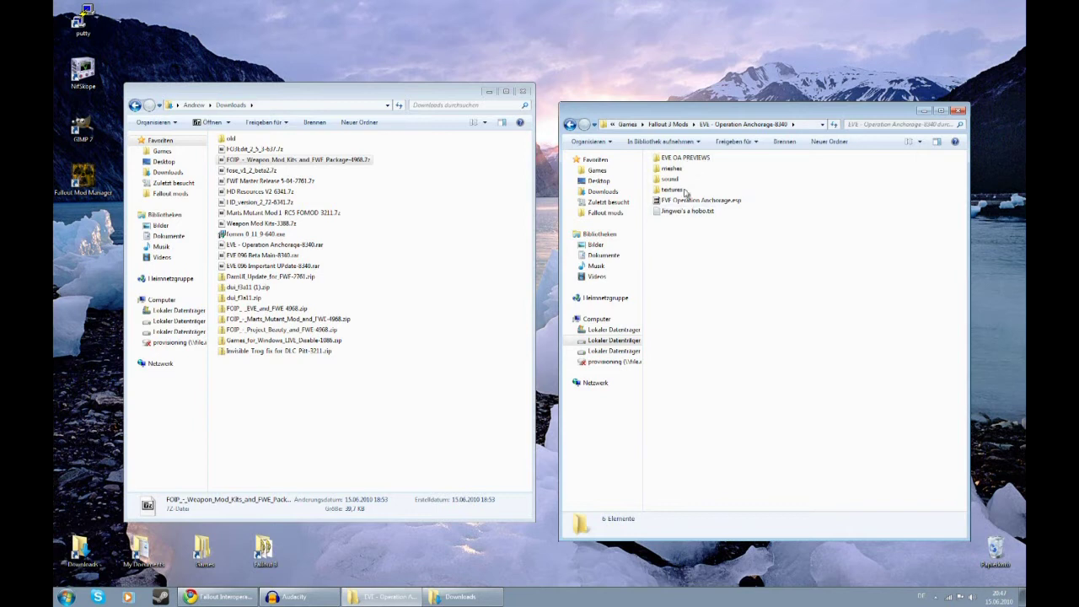
# - Move the nine items from the nested EVE096 folder into EVE 096 Beta Main-8340, then delete EVE096
pyautogui.click(570, 123)
pyautogui.doubleClick(704, 170)
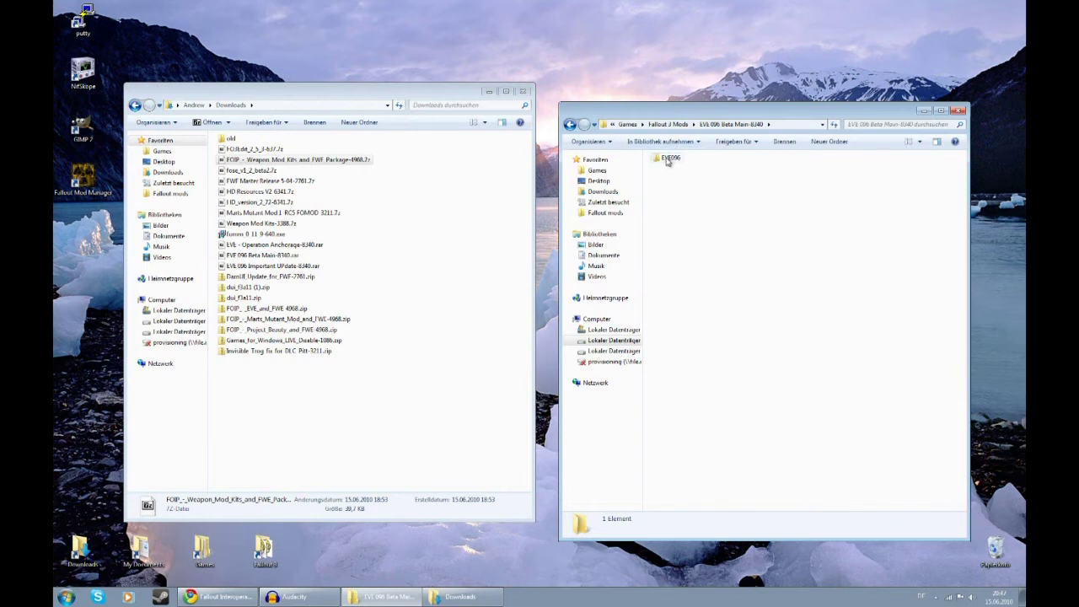
pyautogui.doubleClick(671, 160)
pyautogui.moveTo(809, 372); pyautogui.dragTo(615, 55)
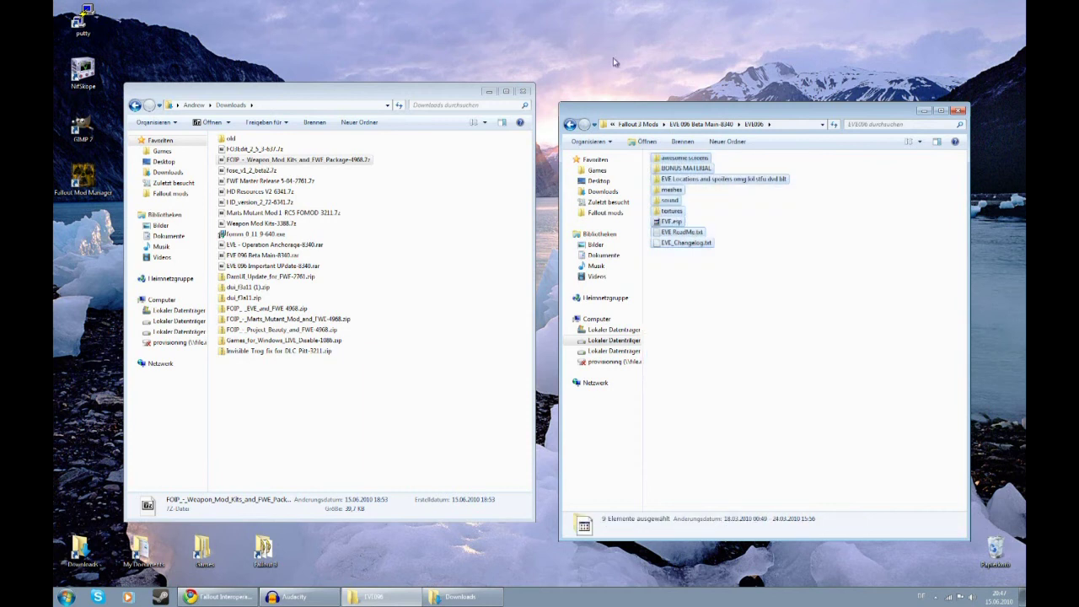
pyautogui.click(570, 125)
pyautogui.hotkey('ctrl', 'v')
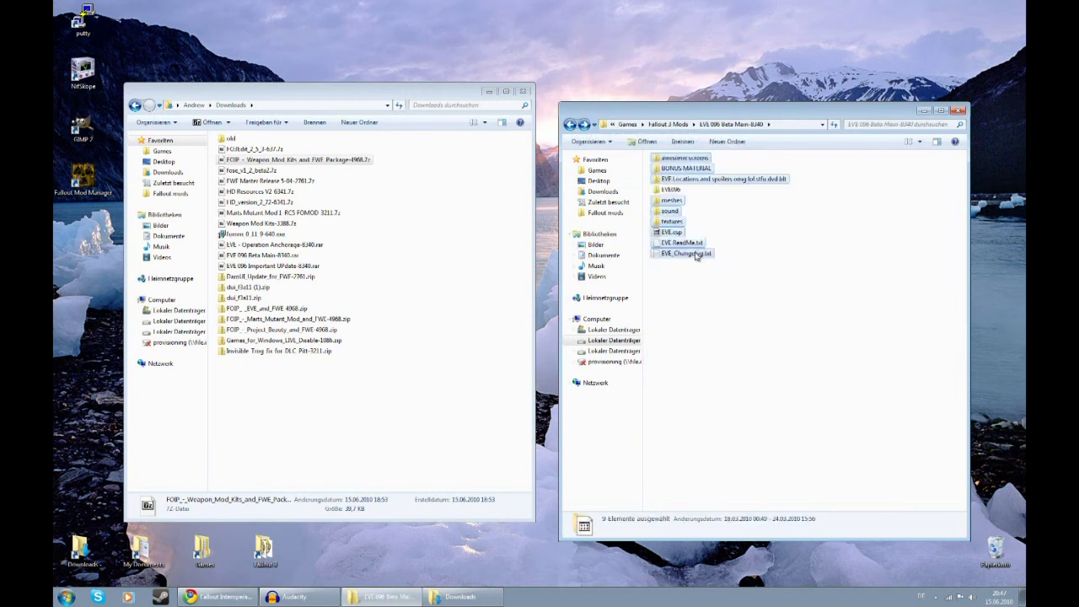
pyautogui.click(671, 189)
pyautogui.press('Delete')
pyautogui.press('Return')
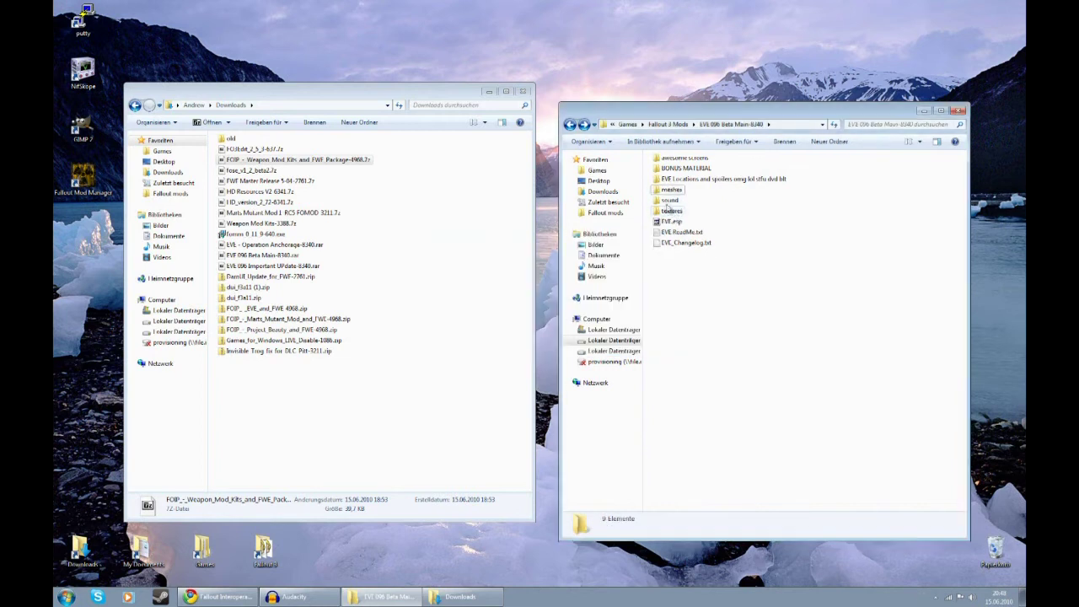
# - Inspect the four items in EVE 096 Important UPdate-8340, then return to Fallout 3 Mods
pyautogui.click(571, 125)
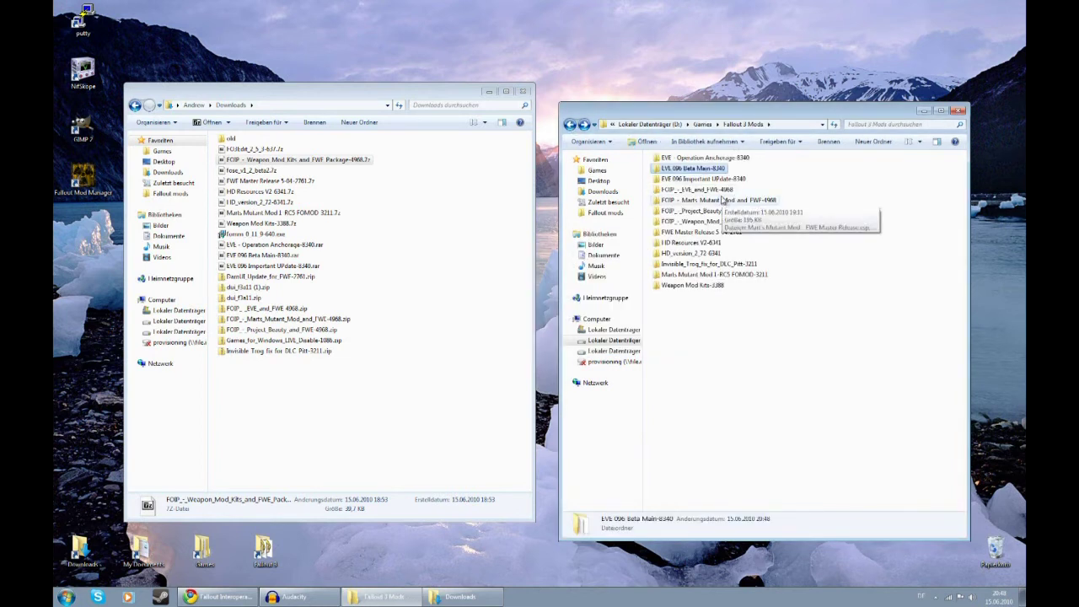
pyautogui.click(706, 181)
pyautogui.doubleClick(707, 180)
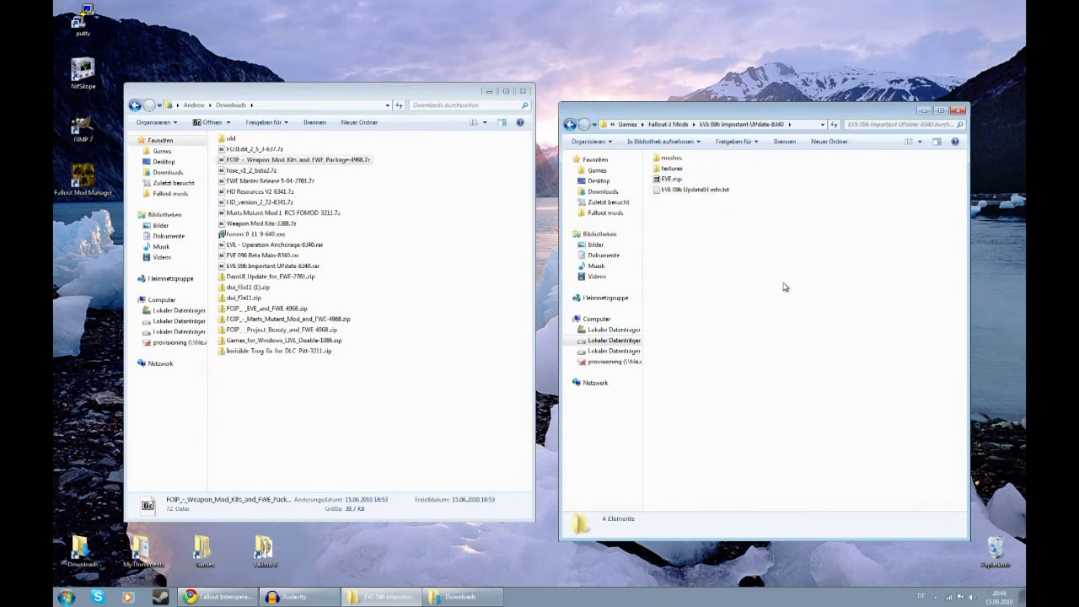
pyautogui.moveTo(752, 287); pyautogui.dragTo(646, 152)
pyautogui.moveTo(364, 600)
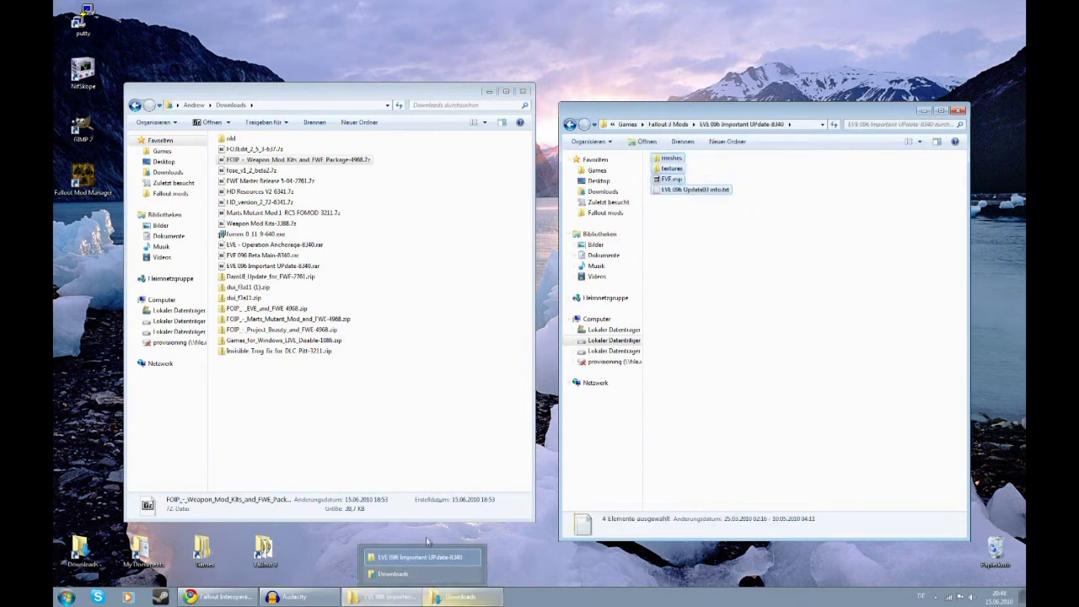
pyautogui.click(651, 149)
pyautogui.press('BackSpace')
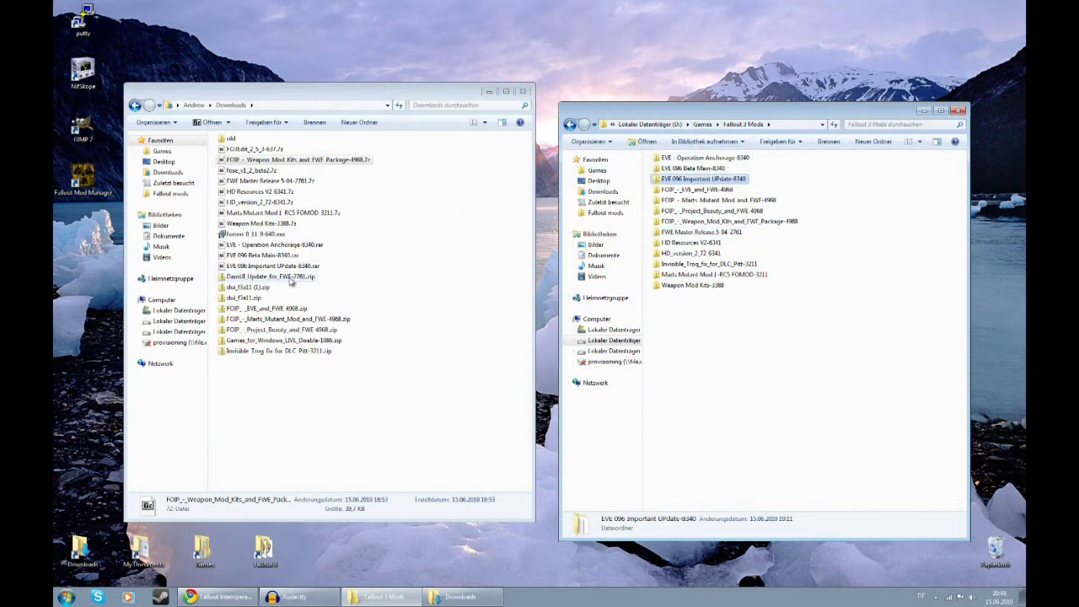
# - Copy dui_f3a11.fomod from dui_f3a11.zip into Fallout 3 Mods and minimise the zip window
pyautogui.doubleClick(252, 299)
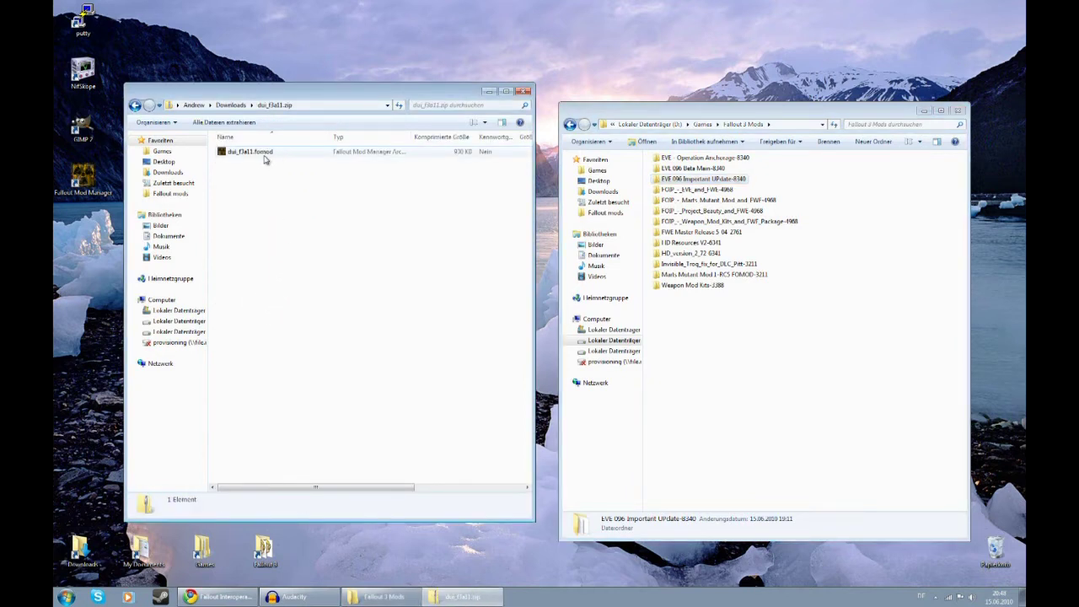
pyautogui.moveTo(263, 155); pyautogui.dragTo(718, 387)
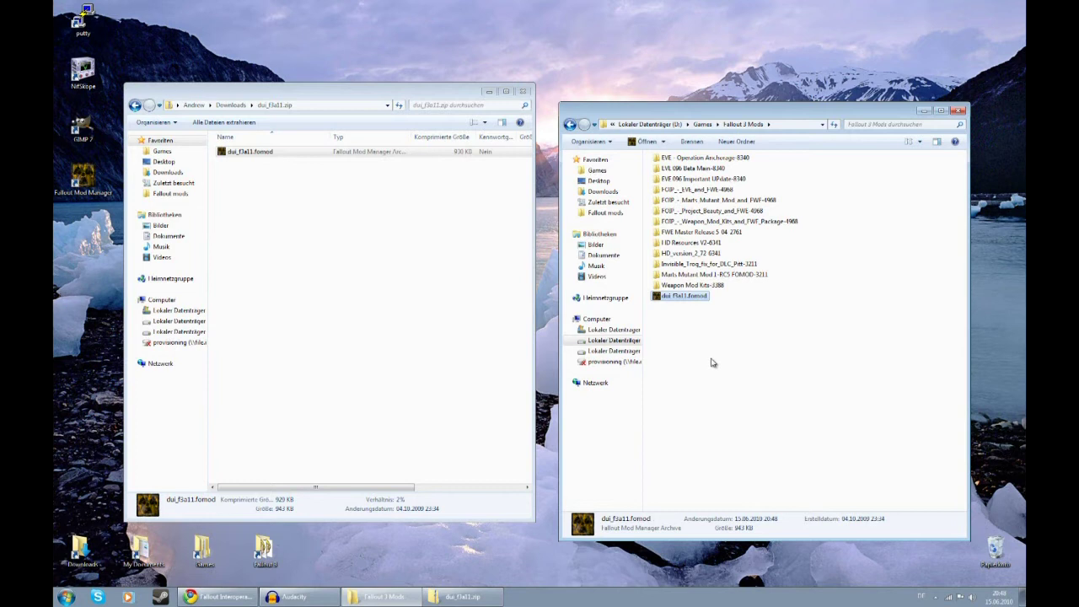
pyautogui.click(710, 362)
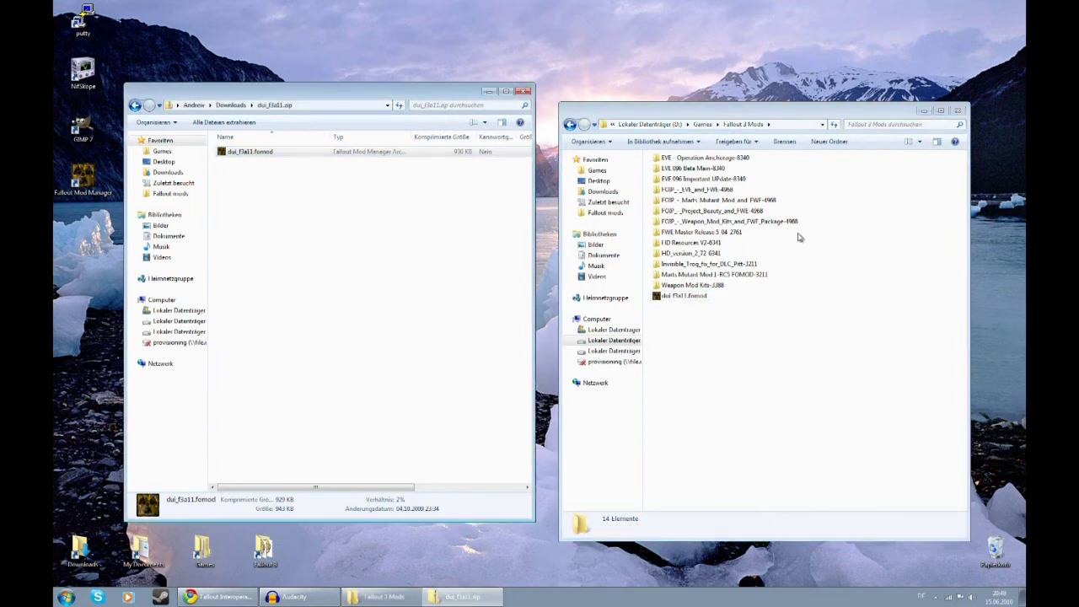
pyautogui.click(490, 93)
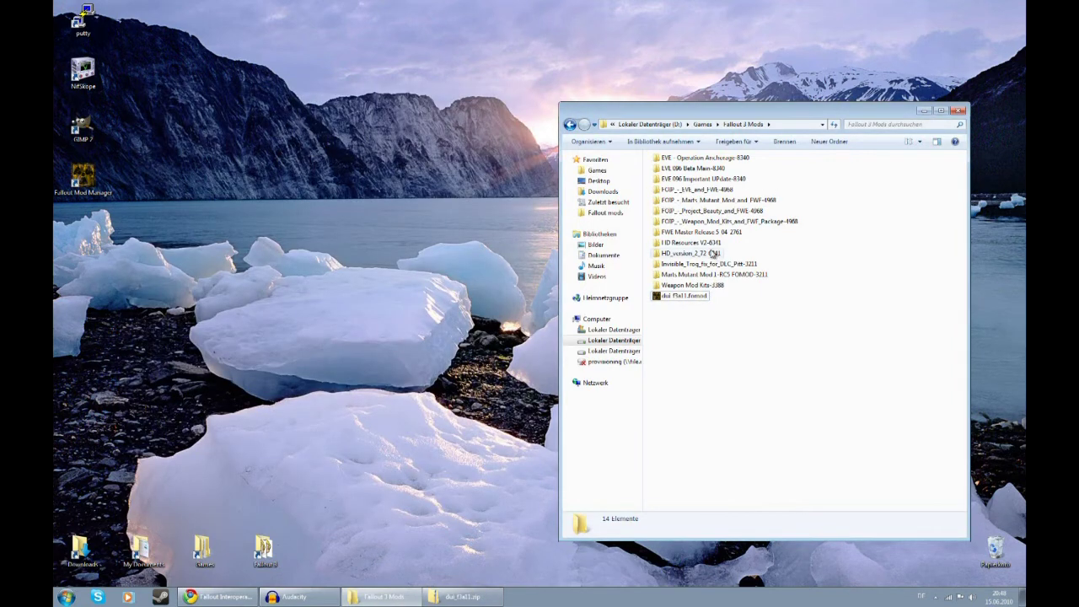
# - Check the HD_version_2_72-6341 and FOIP Weapon_Mod_Kits folders, then launch Fallout Mod Manager
pyautogui.doubleClick(713, 253)
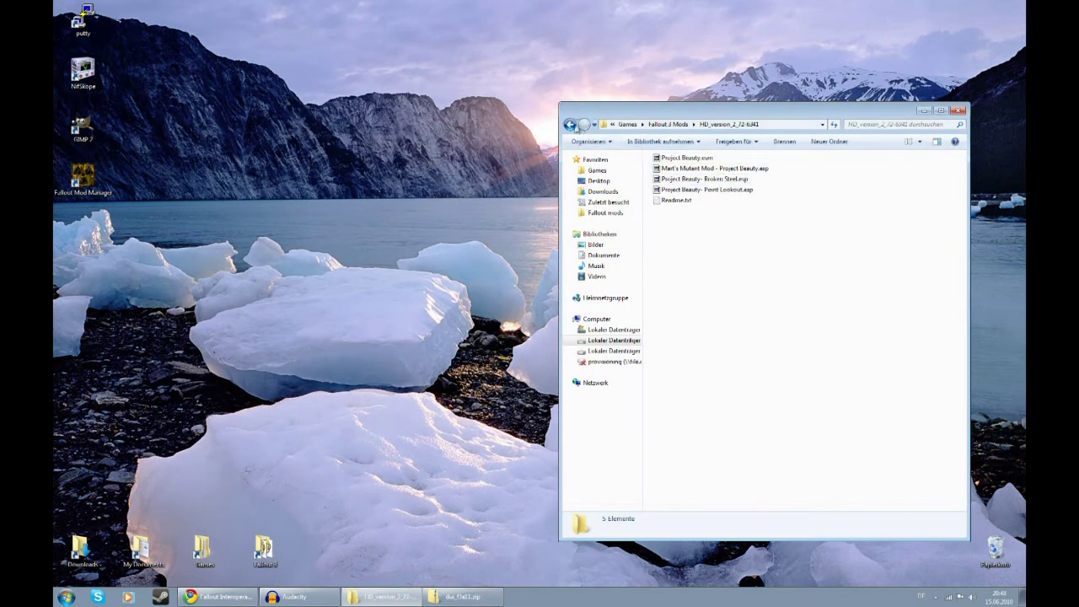
pyautogui.click(570, 123)
pyautogui.doubleClick(679, 228)
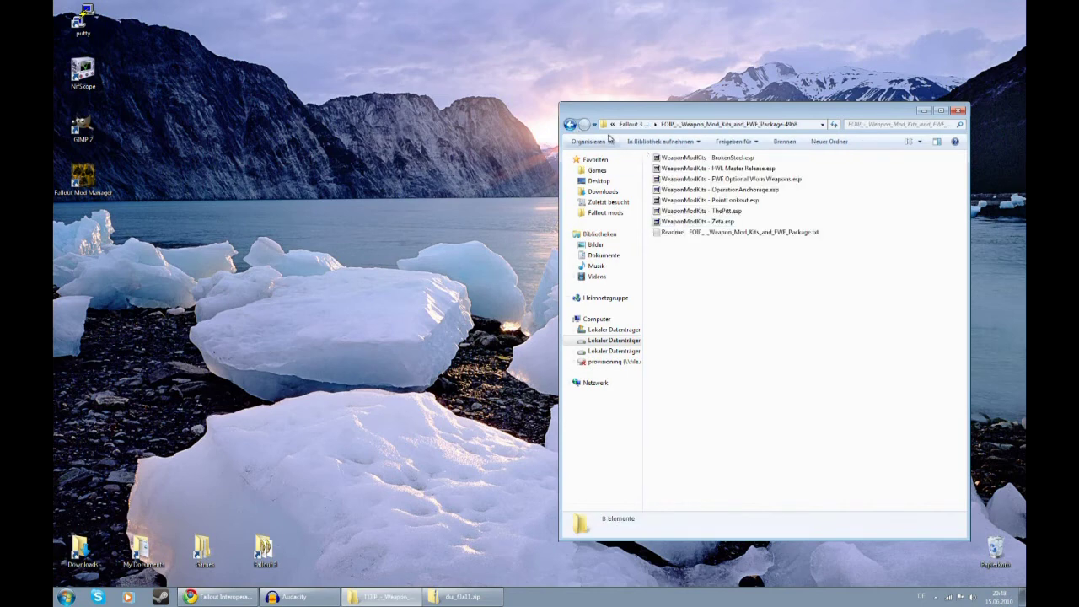
pyautogui.click(569, 124)
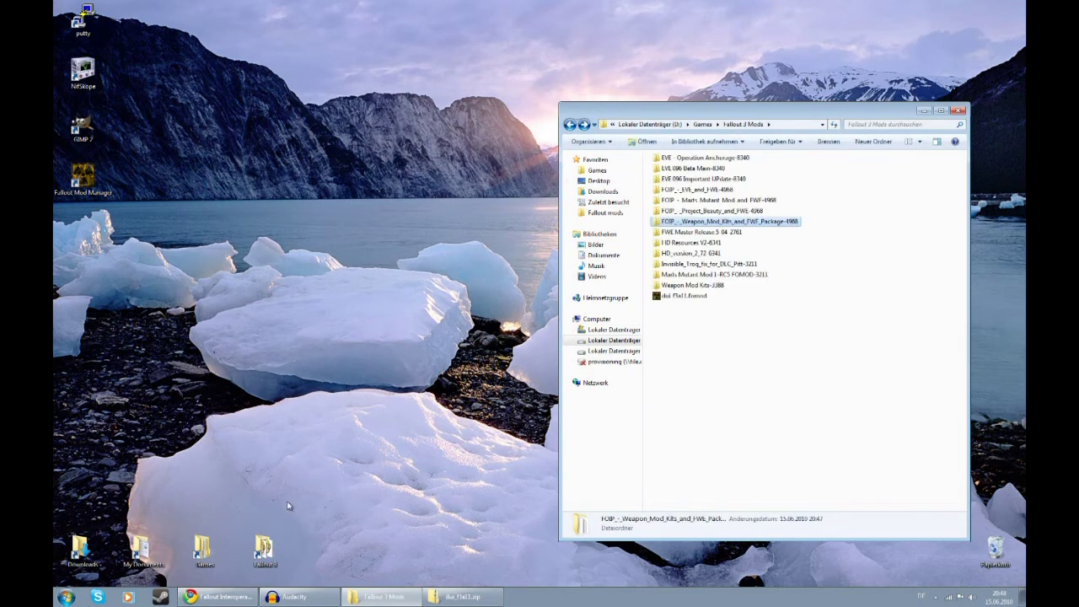
pyautogui.doubleClick(83, 177)
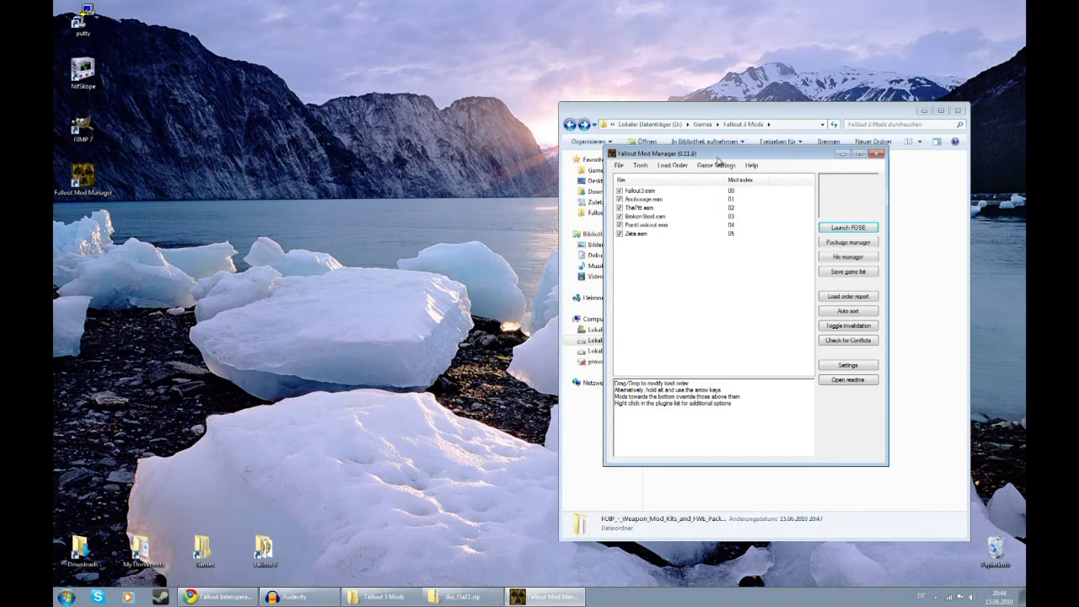
# - Move the Mod Manager window left, open Package manager, and log in with the Nexus username and password
pyautogui.moveTo(715, 145); pyautogui.dragTo(218, 92)
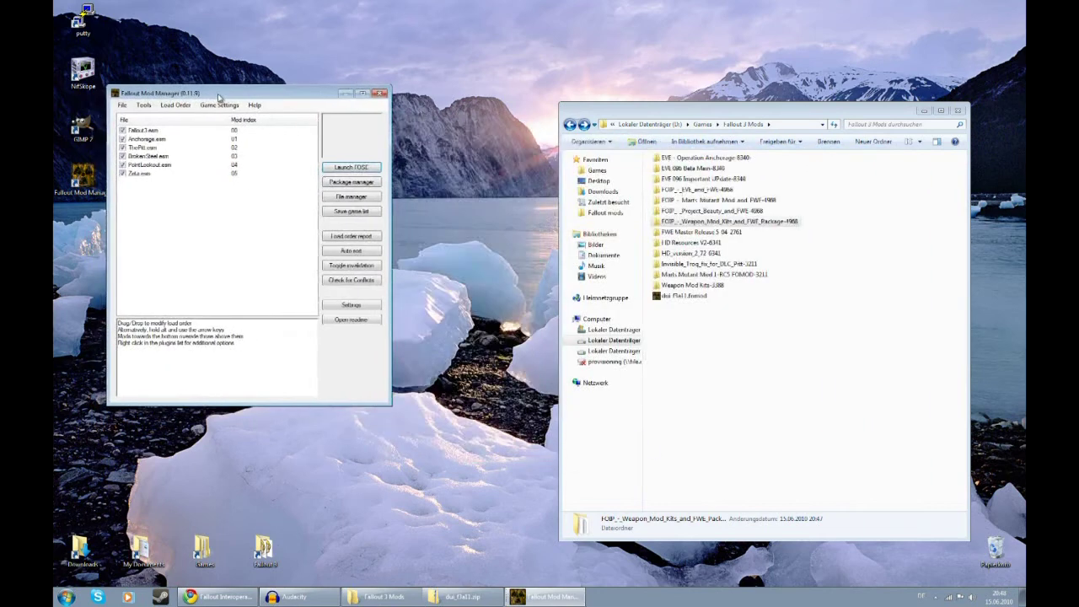
pyautogui.click(349, 183)
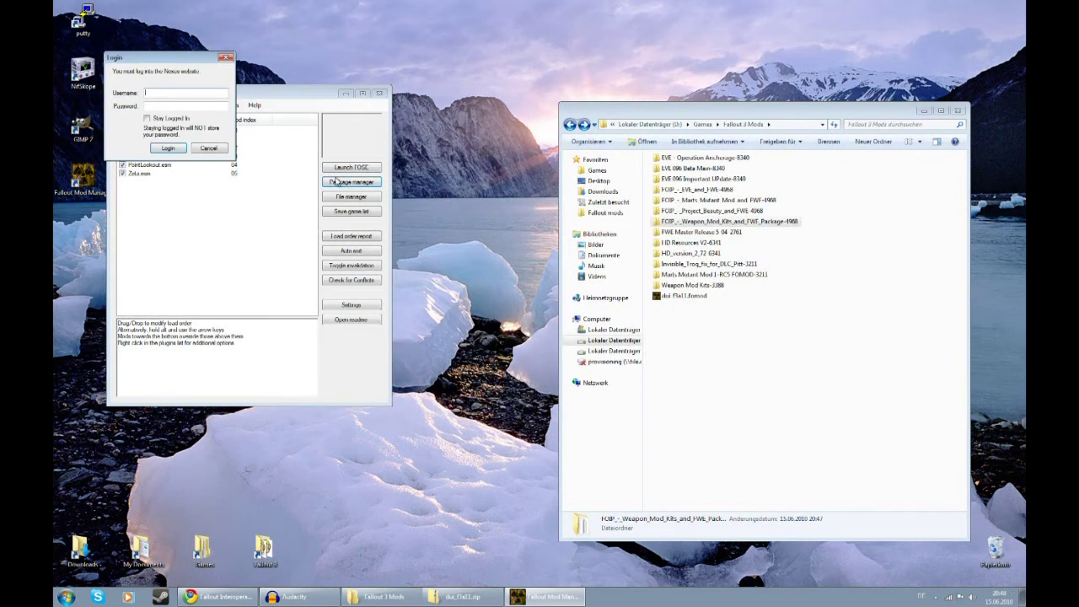
pyautogui.write('Kai Hohiro')
pyautogui.press('Tab')
pyautogui.press('Tab')
pyautogui.press('Return')
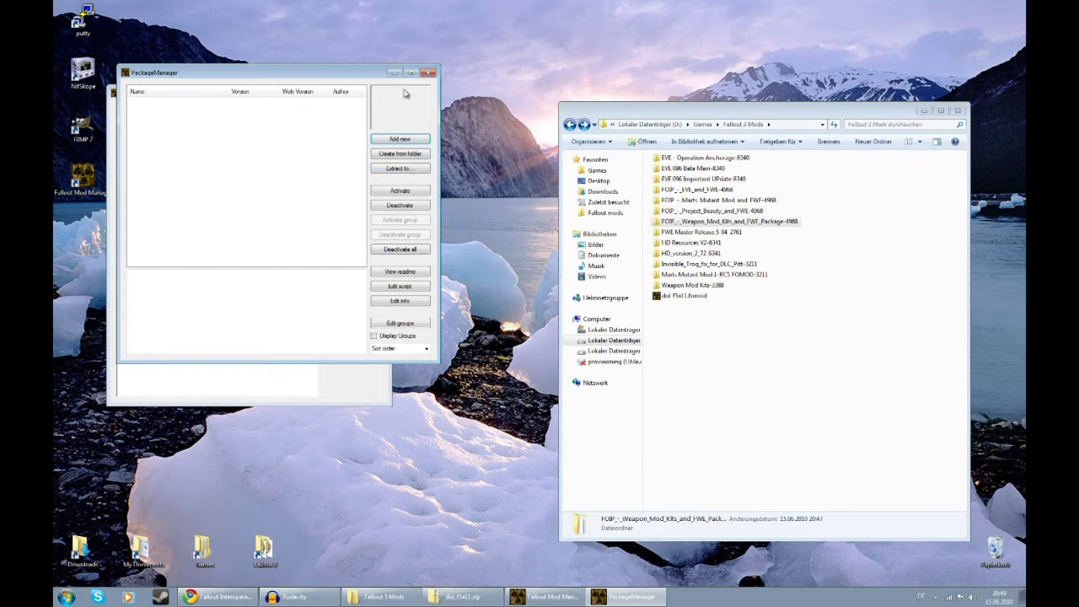
pyautogui.click(402, 140)
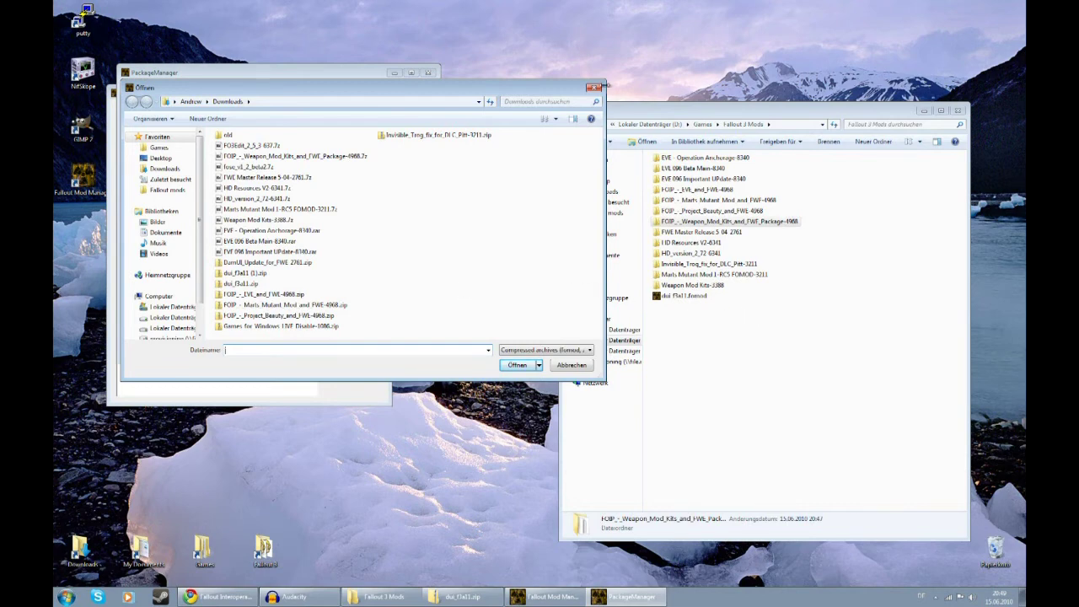
pyautogui.click(595, 88)
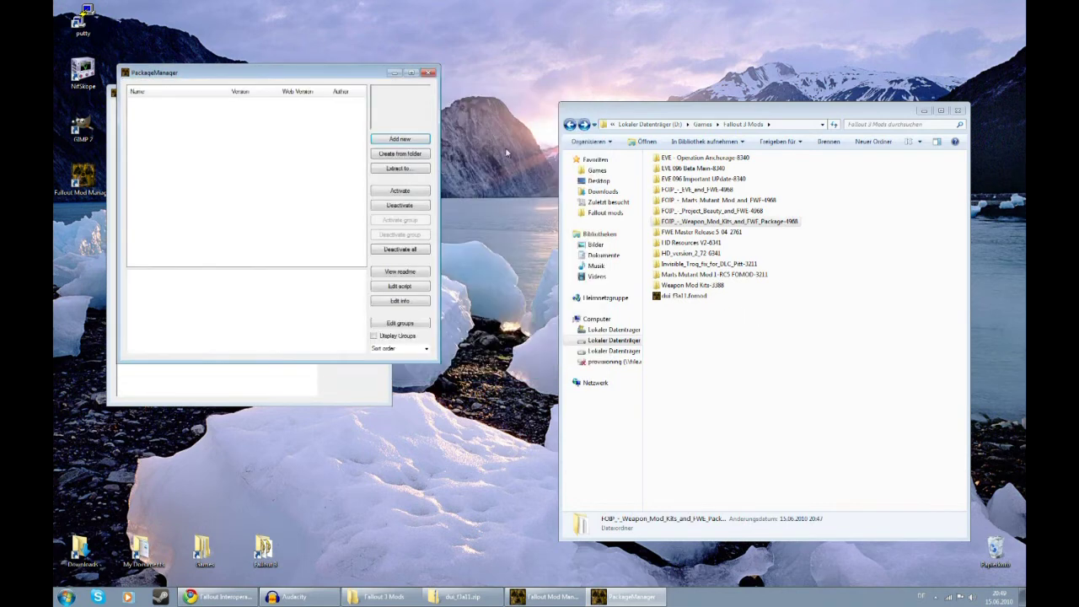
pyautogui.click(400, 155)
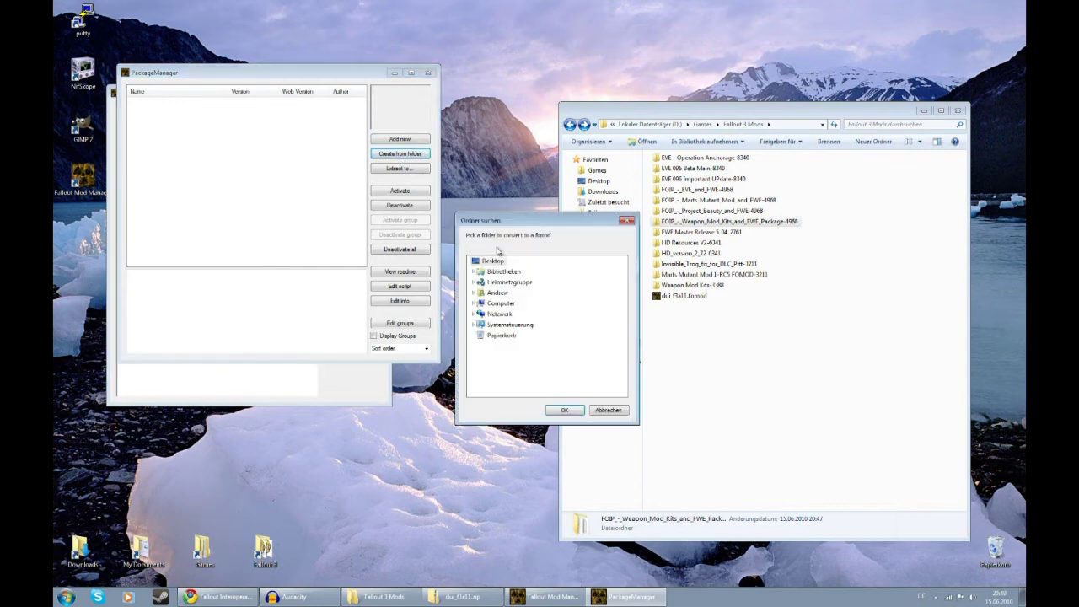
pyautogui.doubleClick(506, 307)
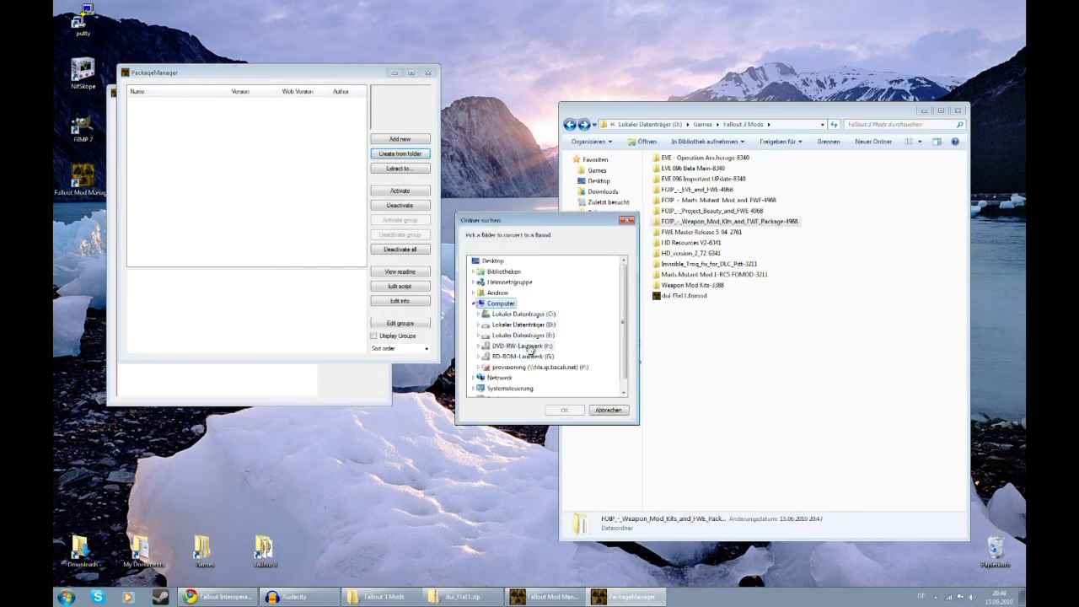
pyautogui.doubleClick(524, 325)
pyautogui.scroll(-2, 533, 335)
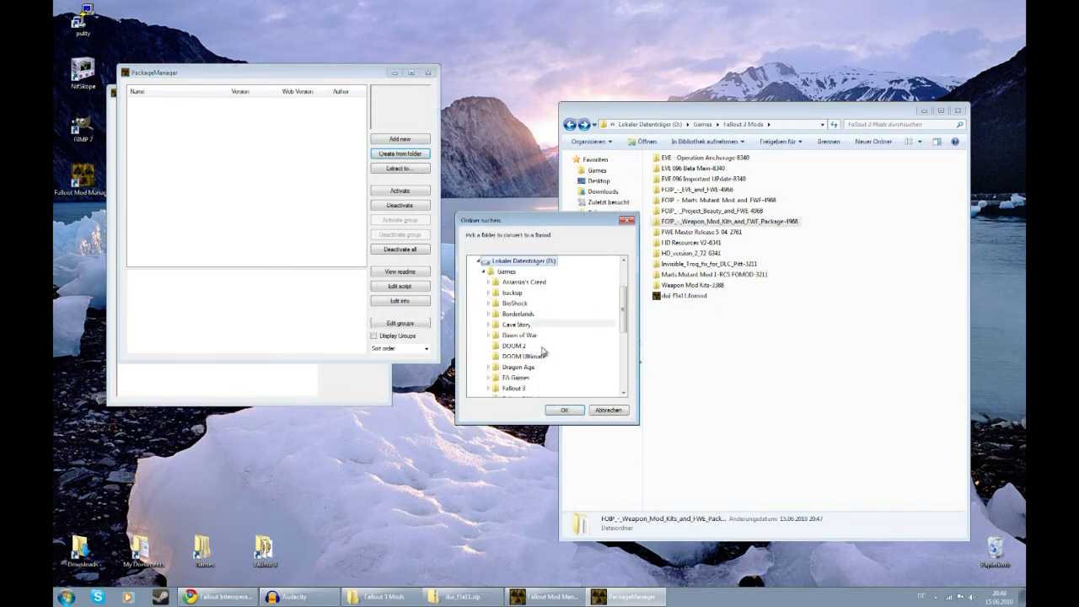
pyautogui.scroll(-1, 532, 341)
pyautogui.doubleClick(522, 367)
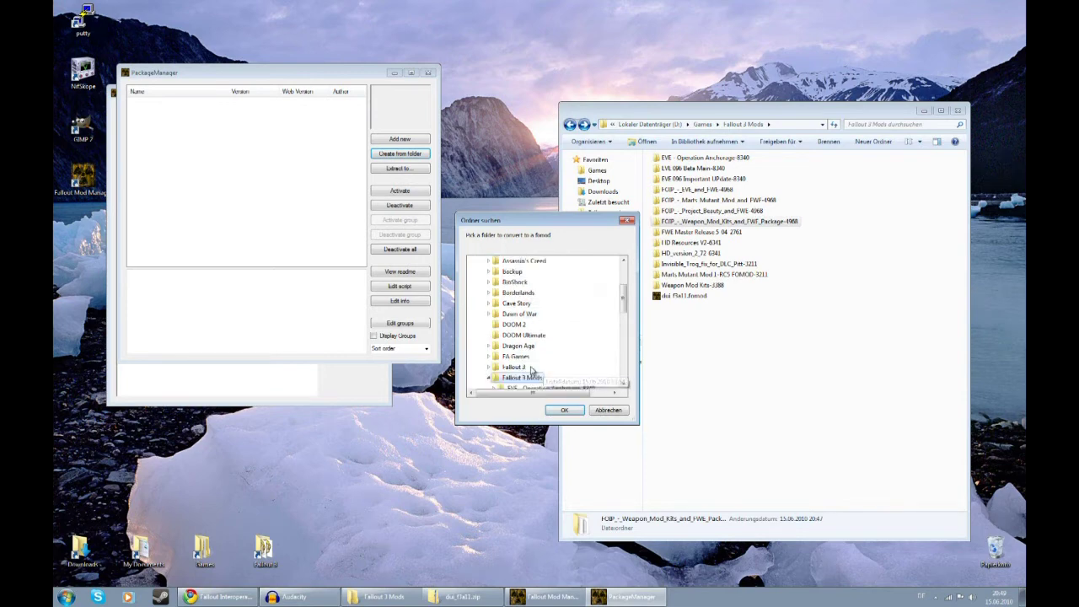
pyautogui.click(790, 379)
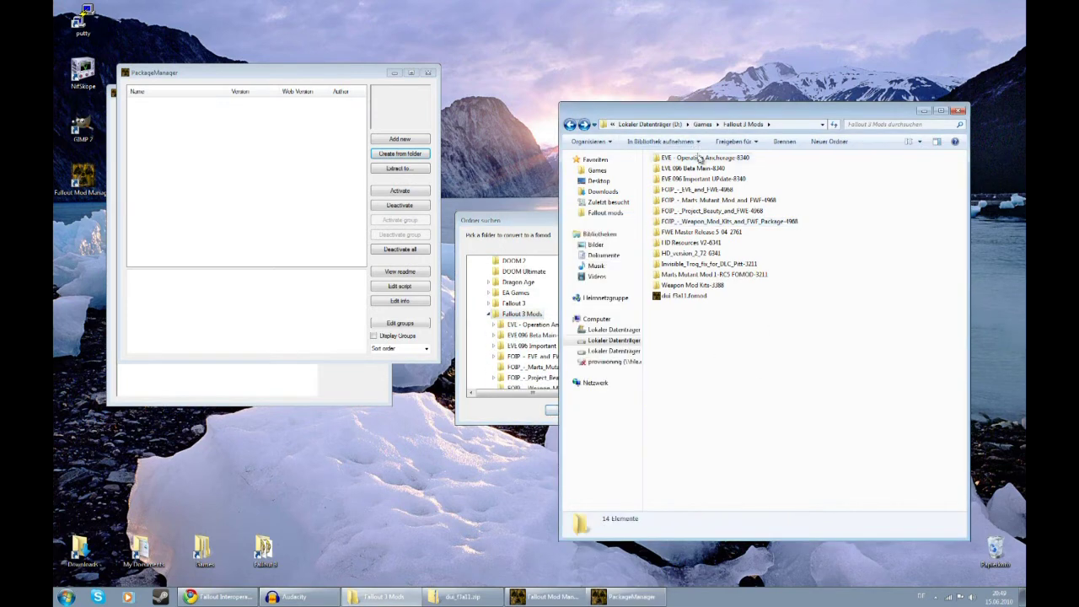
pyautogui.doubleClick(700, 158)
pyautogui.moveTo(702, 117); pyautogui.dragTo(736, 133)
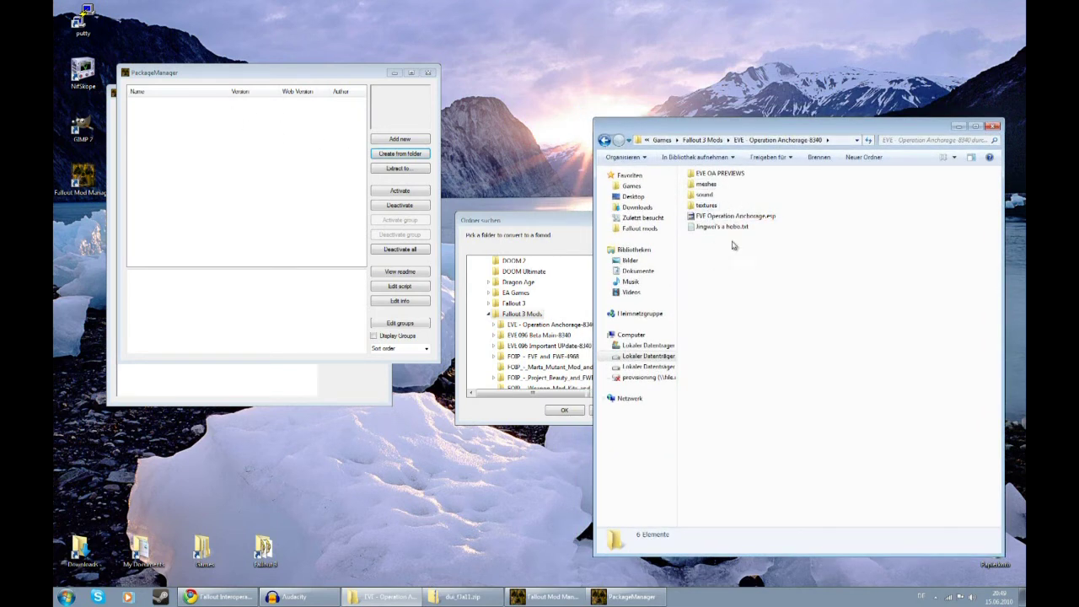
pyautogui.moveTo(562, 221); pyautogui.dragTo(469, 205)
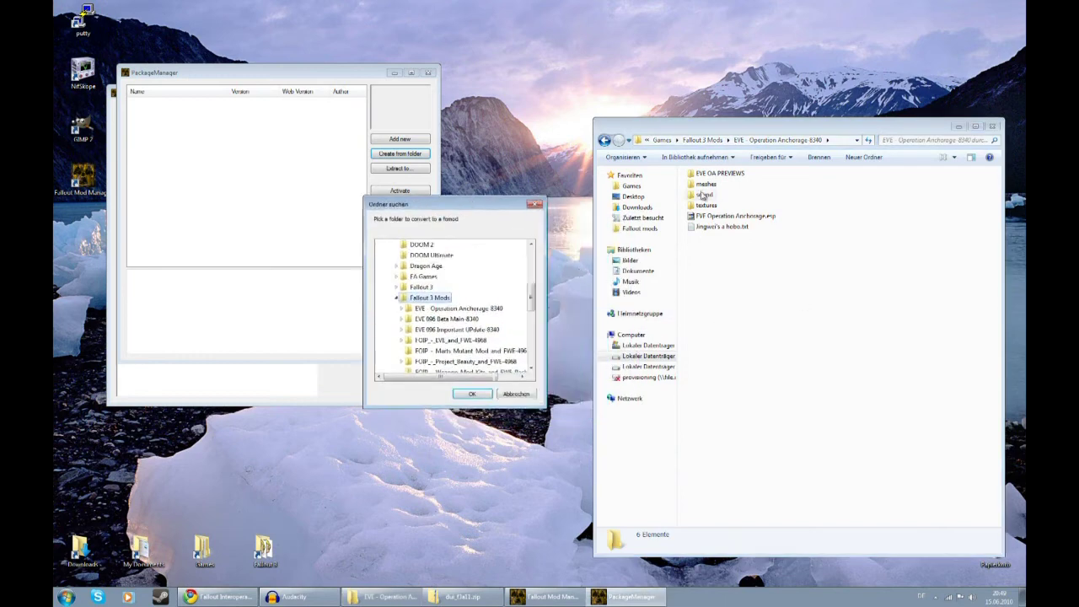
pyautogui.click(605, 141)
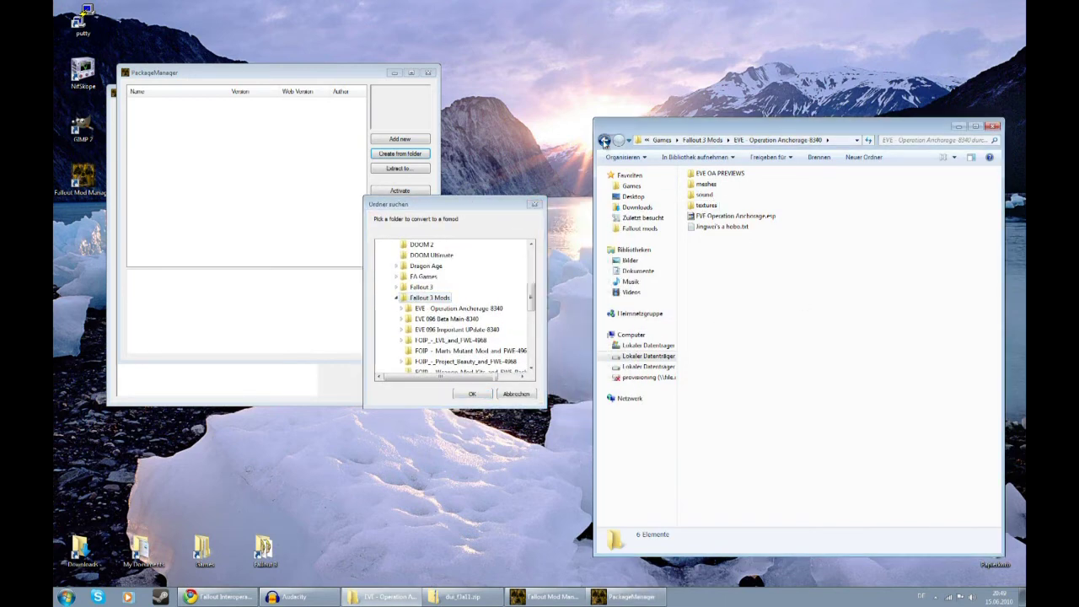
pyautogui.click(516, 394)
pyautogui.click(896, 329)
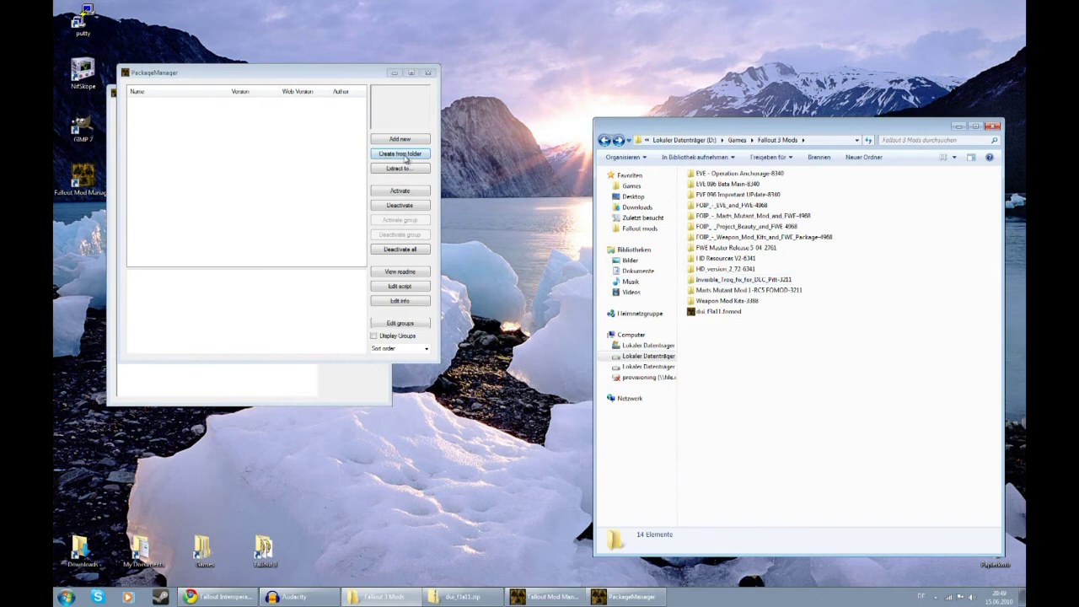
# - Create a FOMOD from the folder D:\Games\Fallout 3 Mods\Marts Mutant Mod 1-RC5 FOMOD-3211
pyautogui.click(298, 155)
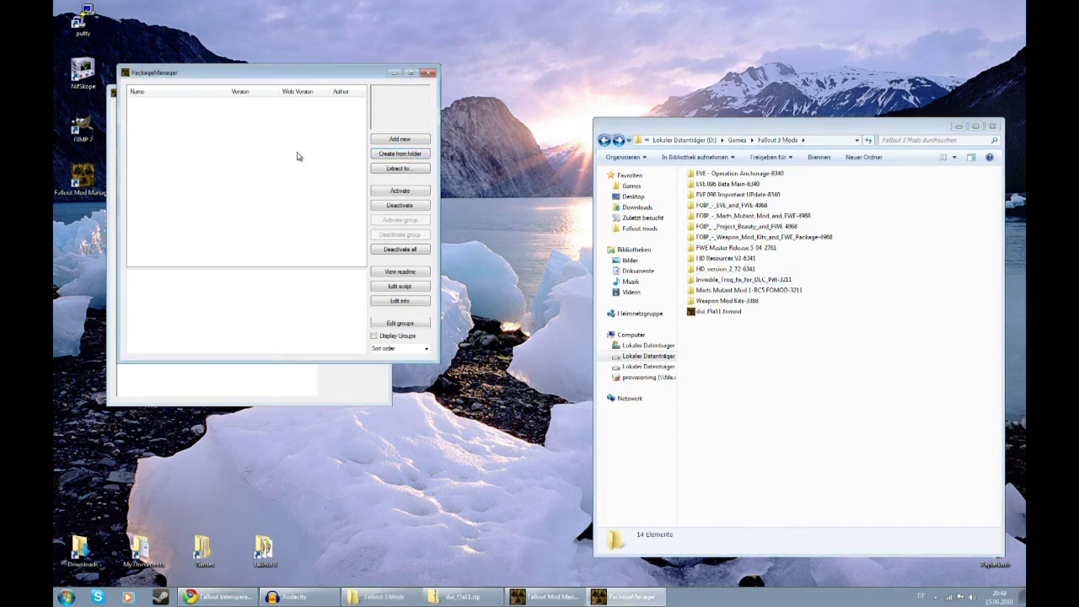
pyautogui.click(388, 156)
pyautogui.click(504, 304)
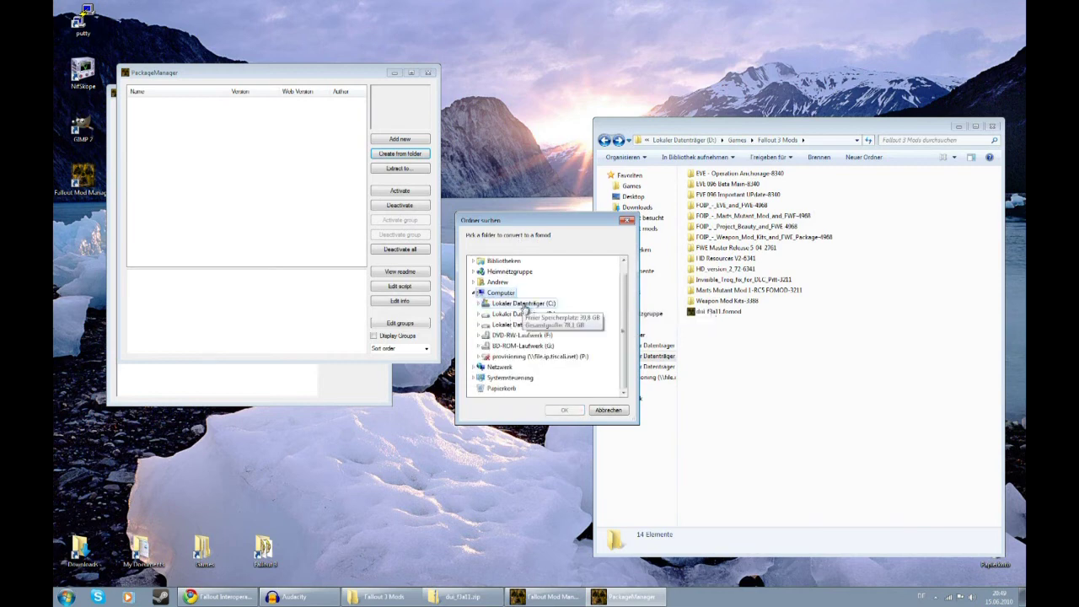
pyautogui.doubleClick(537, 319)
pyautogui.doubleClick(532, 368)
pyautogui.scroll(-5, 554, 332)
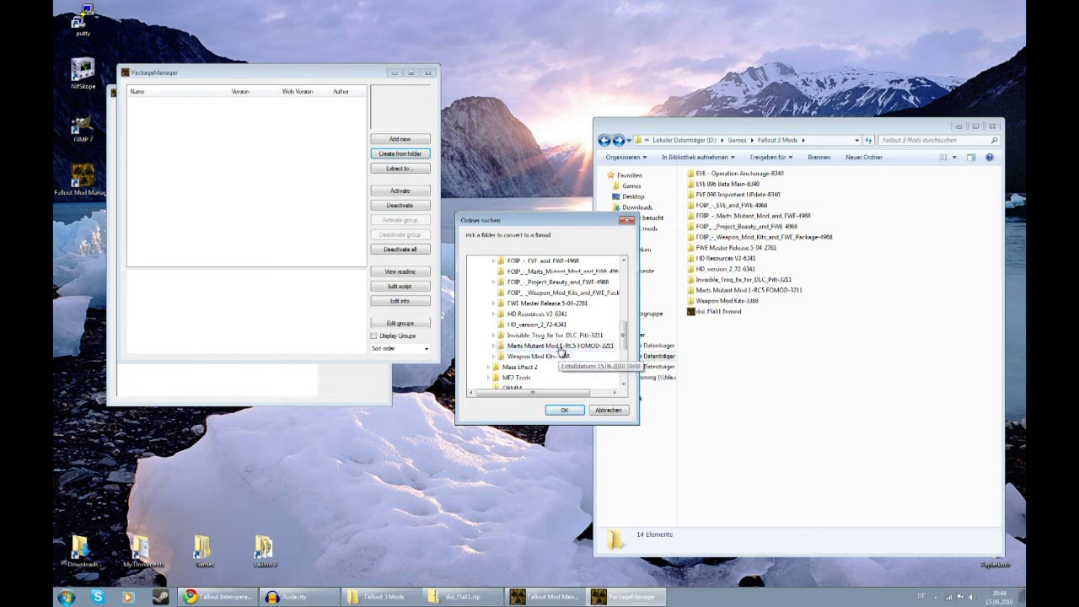
pyautogui.doubleClick(560, 346)
pyautogui.click(565, 410)
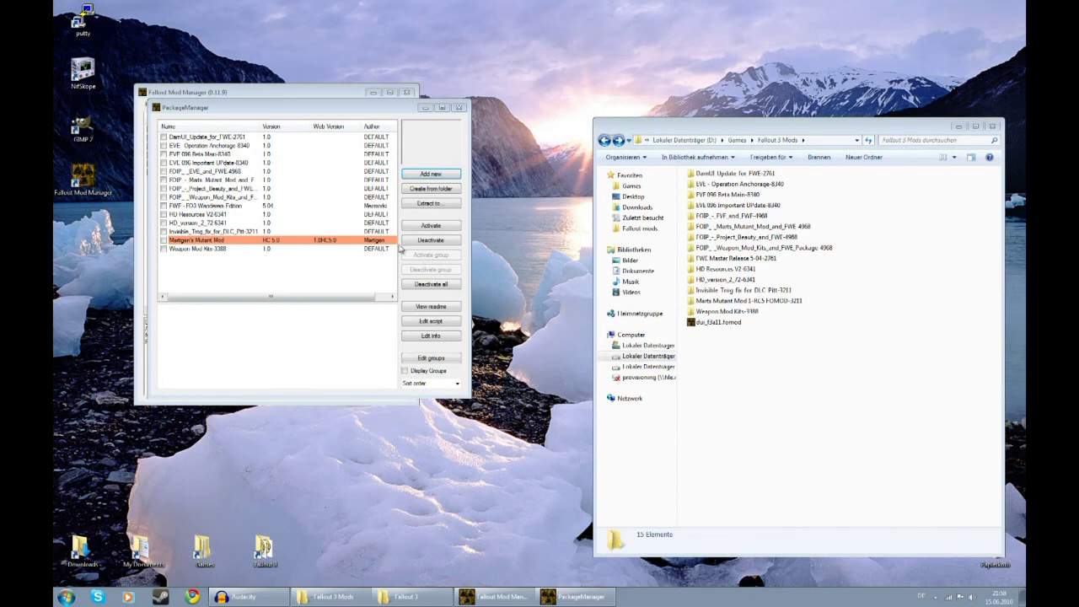
# - Add dui_f3a11.fomod from Fallout 3 Mods as a new package, keeping a copy, then close the package manager
pyautogui.click(738, 339)
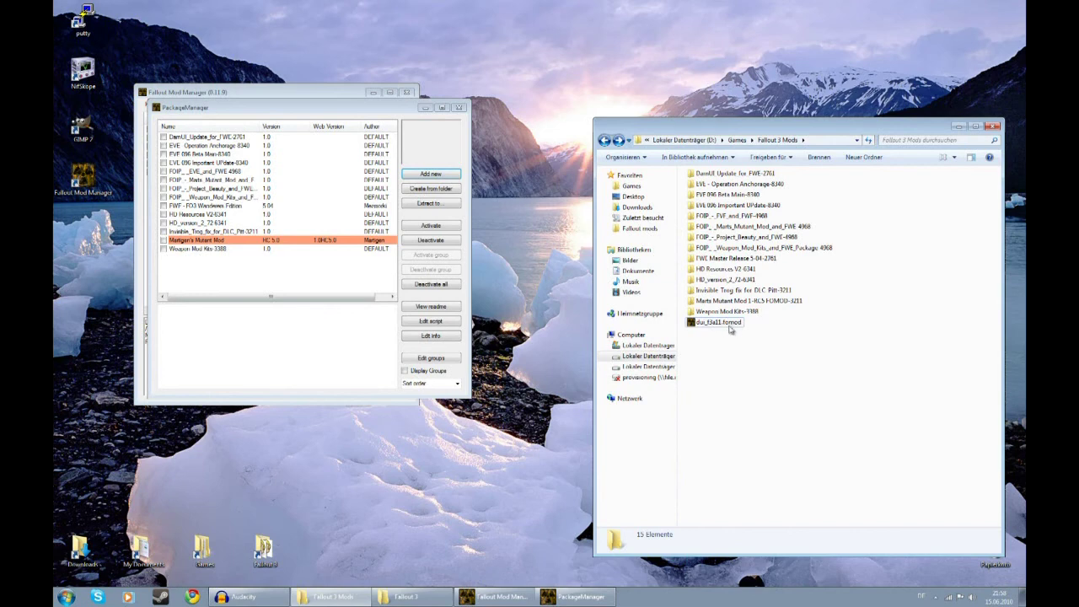
pyautogui.click(273, 189)
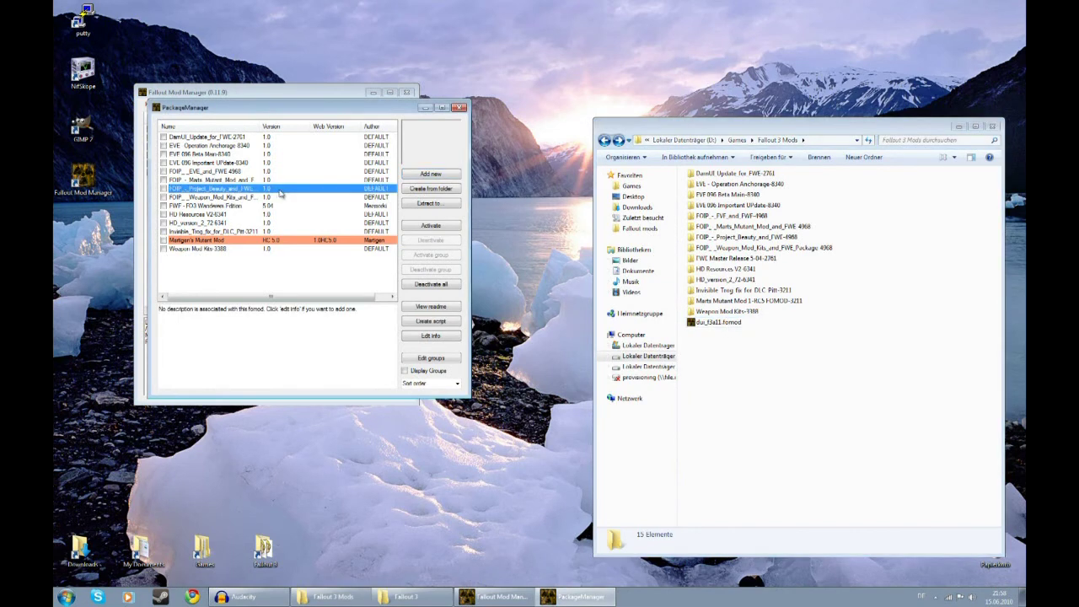
pyautogui.click(430, 175)
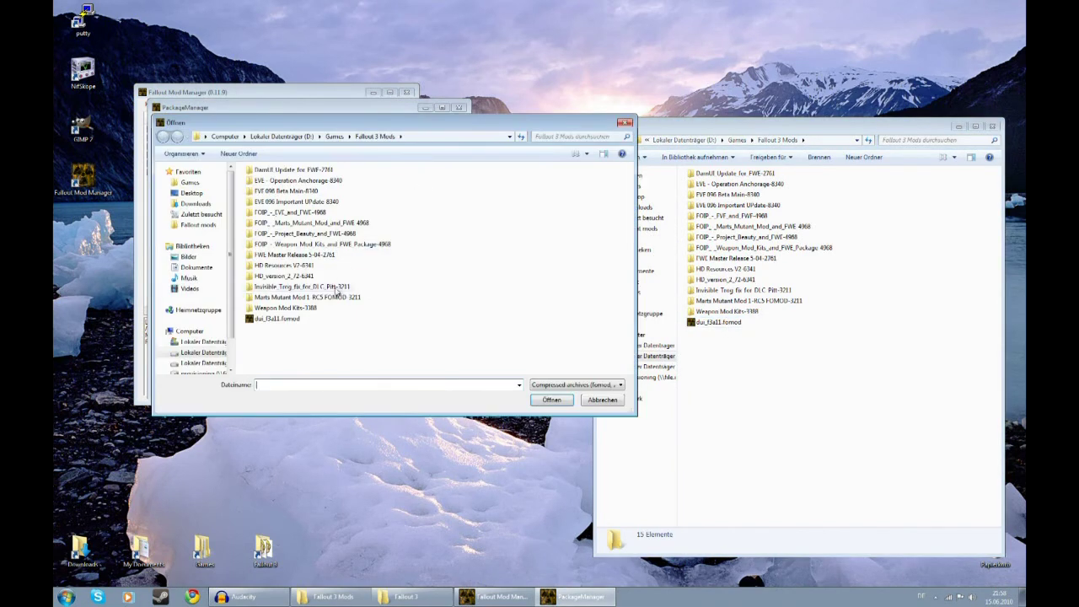
pyautogui.click(291, 319)
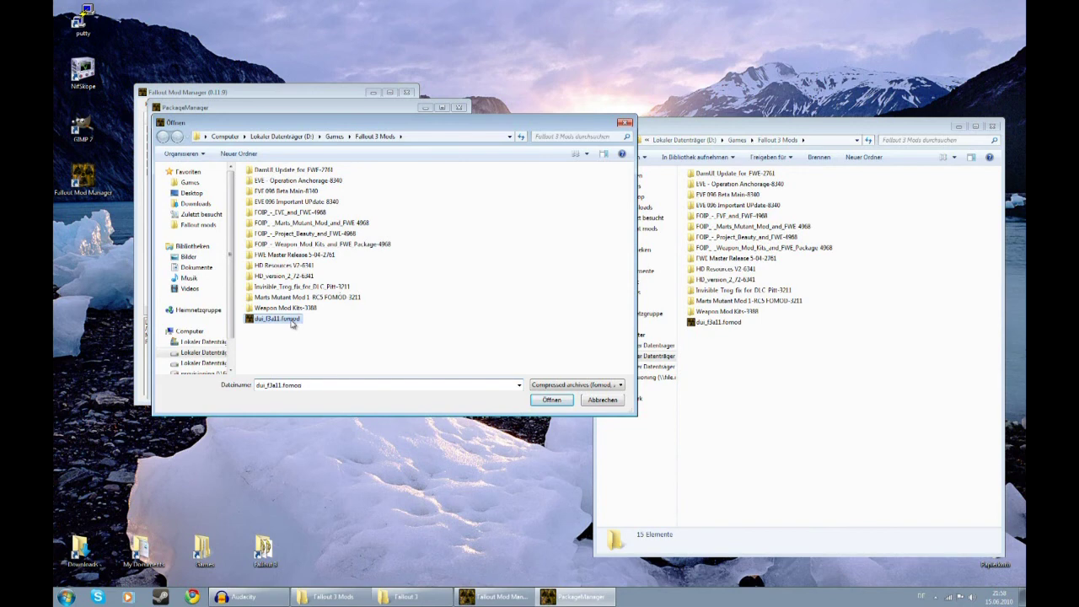
pyautogui.click(544, 400)
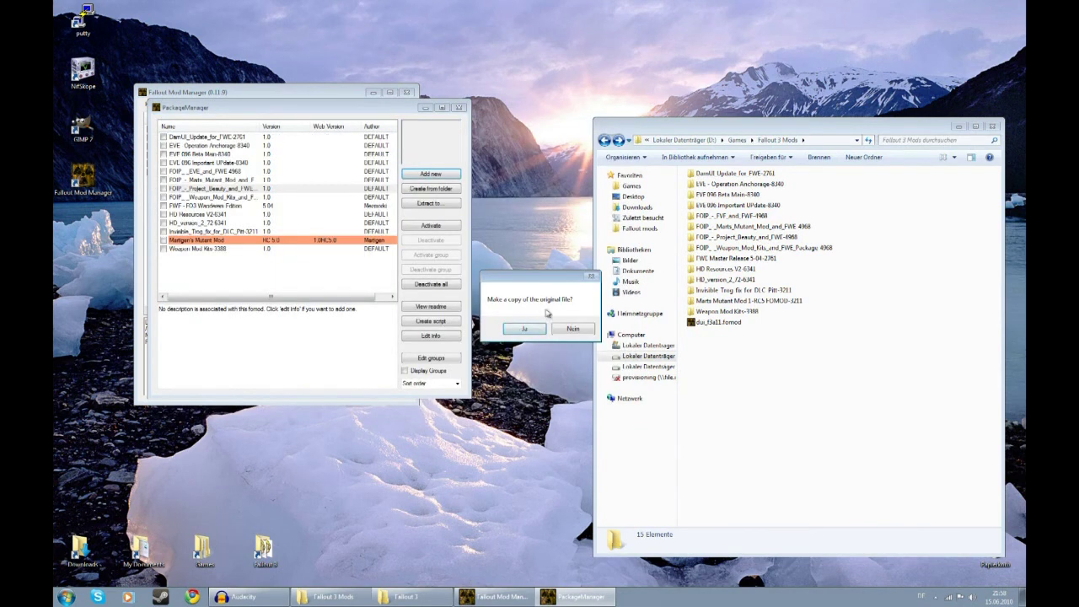
pyautogui.click(520, 330)
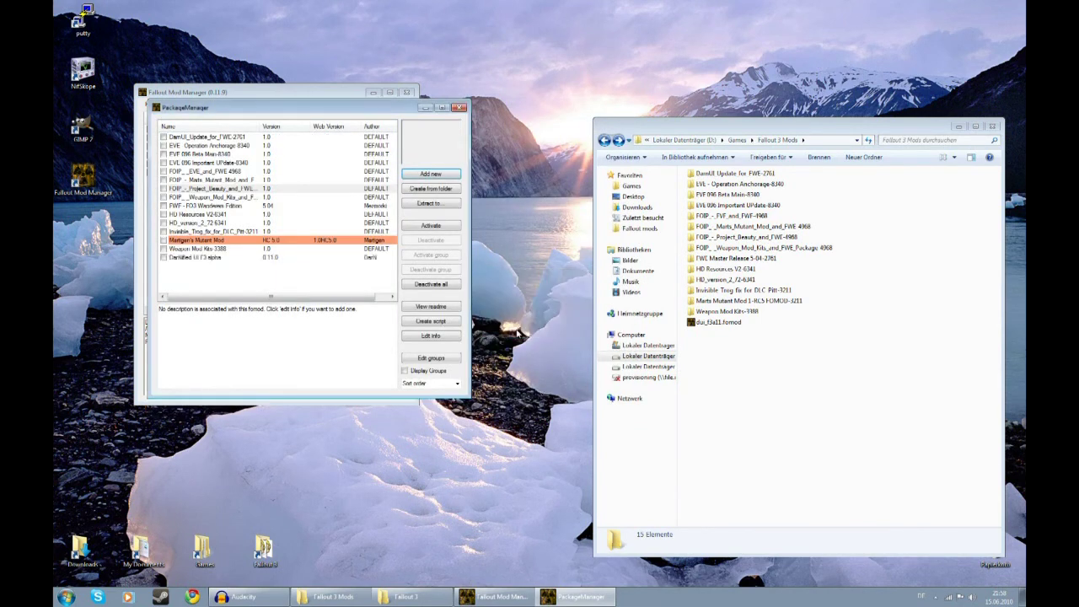
pyautogui.click(458, 108)
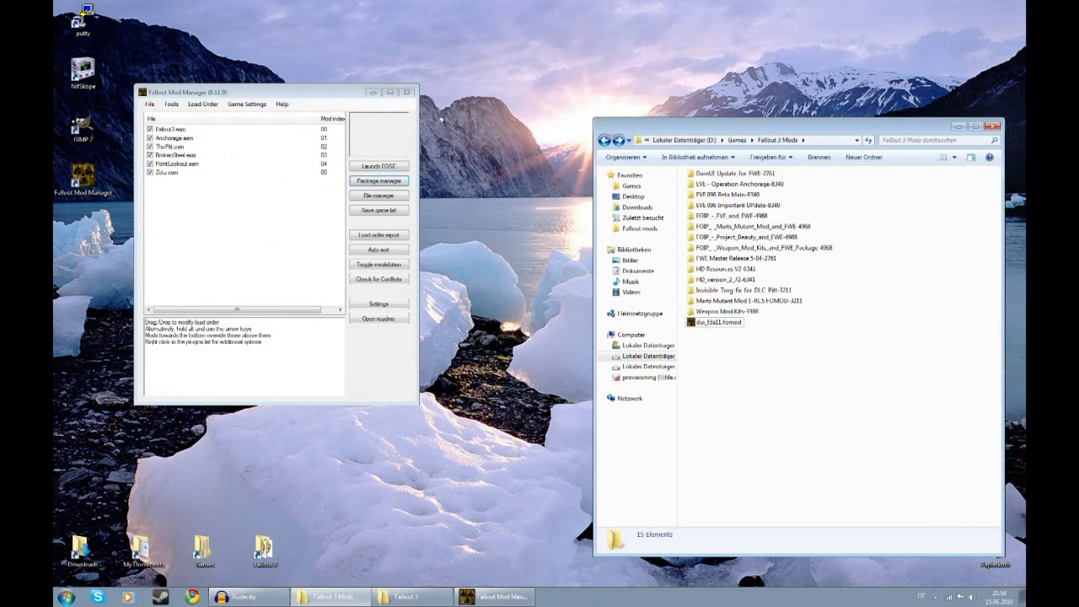
# - Turn archive invalidation on, decline removing it on the second toggle, and reopen the package manager
pyautogui.click(387, 267)
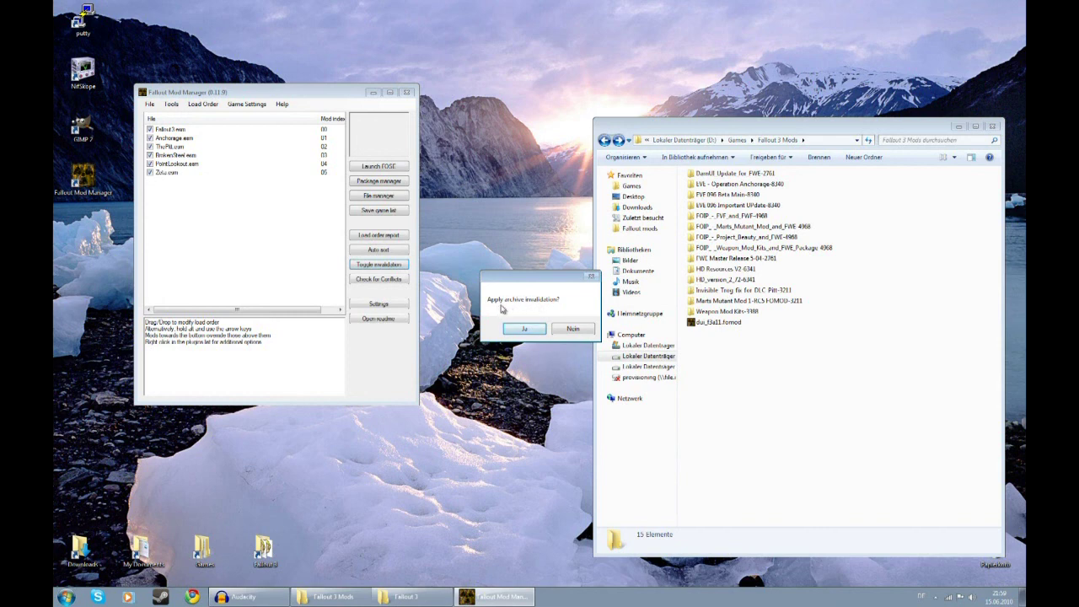
pyautogui.click(525, 329)
pyautogui.click(401, 265)
pyautogui.click(573, 331)
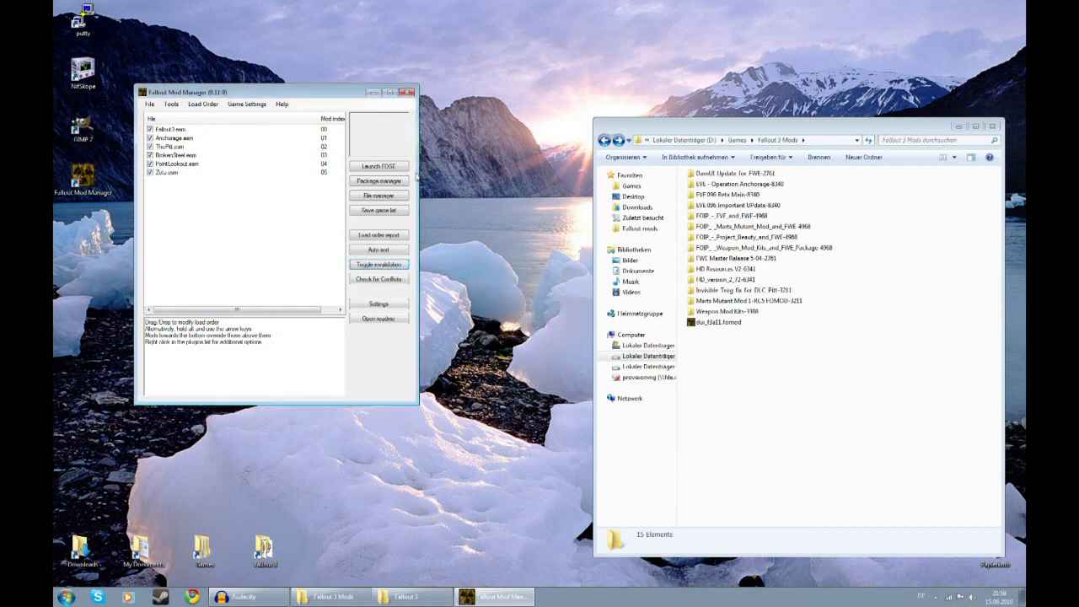
pyautogui.click(398, 182)
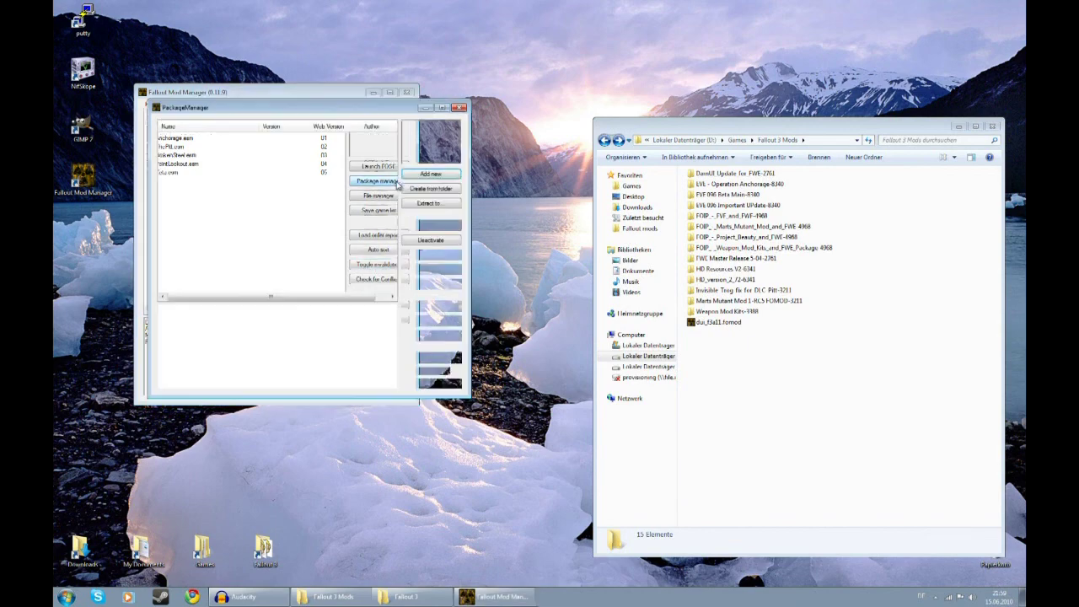